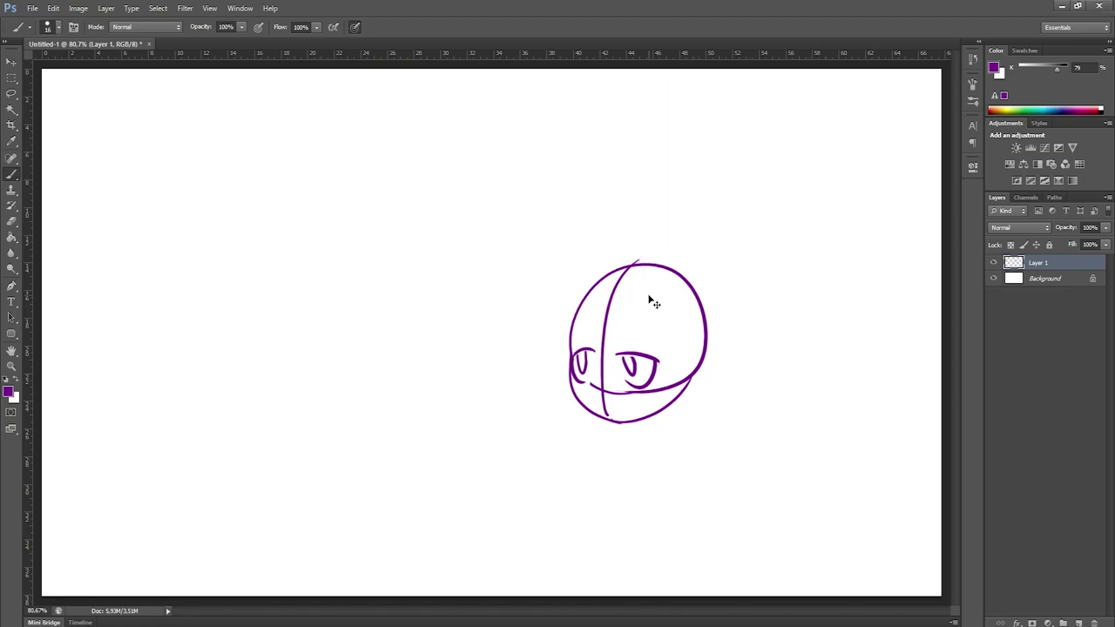
key("ctrl+z")
left_click_drag(581, 268, 547, 322)
key("ctrl+z")
mouse_move(655, 312)
left_mouse_down()
mouse_move(611, 332)
mouse_move(615, 347)
left_mouse_up()
key("ctrl+z")
key("ctrl+z")
- Sketch thin eyebrows above both eyes and a short mouth stroke, erasing the construction lines across the lower face
left_click_drag(573, 345, 596, 348)
key("e")
mouse_move(608, 408)
left_mouse_down()
mouse_move(595, 387)
mouse_move(630, 399)
left_mouse_up()
key("b")
key("e")
key("b")
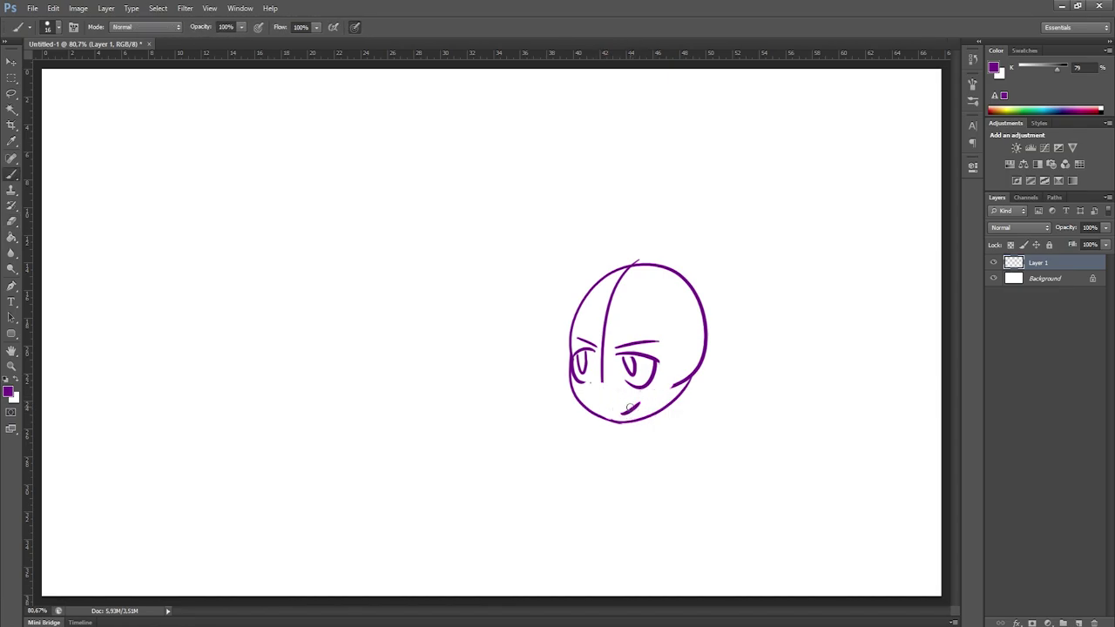
- Replace the eyebrows with fuller closed shapes, erase the guide line between the eyes, and redraw the mouth as a small curve
key("e")
key("b")
left_click_drag(573, 347, 596, 338)
mouse_move(616, 345)
left_mouse_down()
mouse_move(652, 350)
mouse_move(627, 359)
left_mouse_up()
key("e")
key("b")
left_click_drag(628, 412, 645, 404)
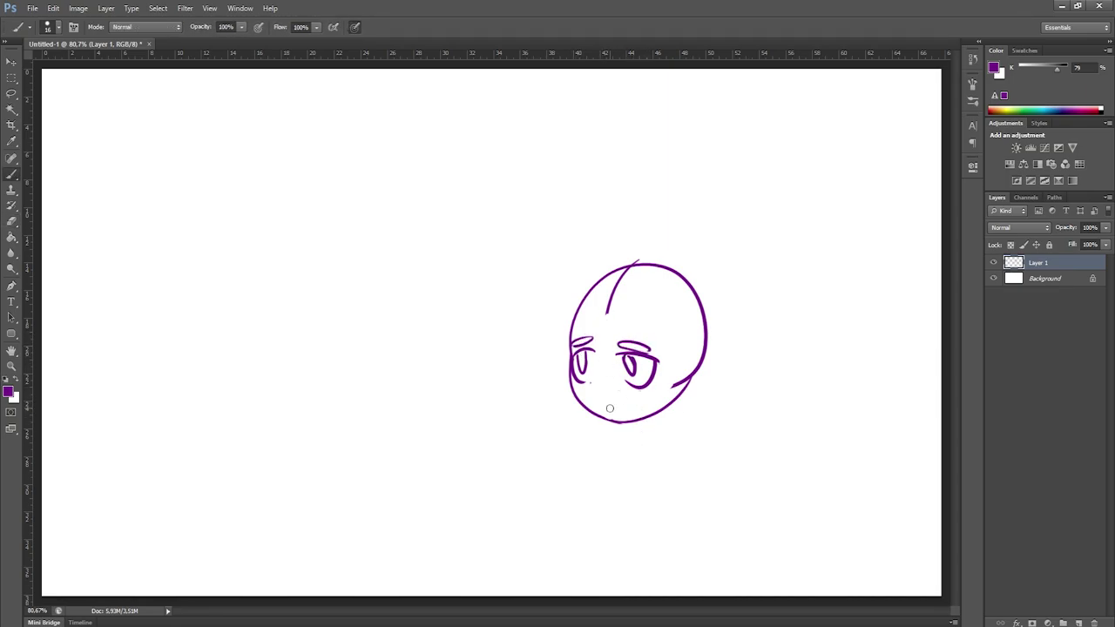
- Draw a pointed ear with inner fold lines on the side of the head and erase the head outline crossing it
left_click_drag(614, 247, 646, 310)
key("ctrl+z")
key("e")
key("b")
mouse_move(693, 341)
left_mouse_down()
mouse_move(685, 387)
mouse_move(694, 350)
left_mouse_up()
key("e")
key("b")
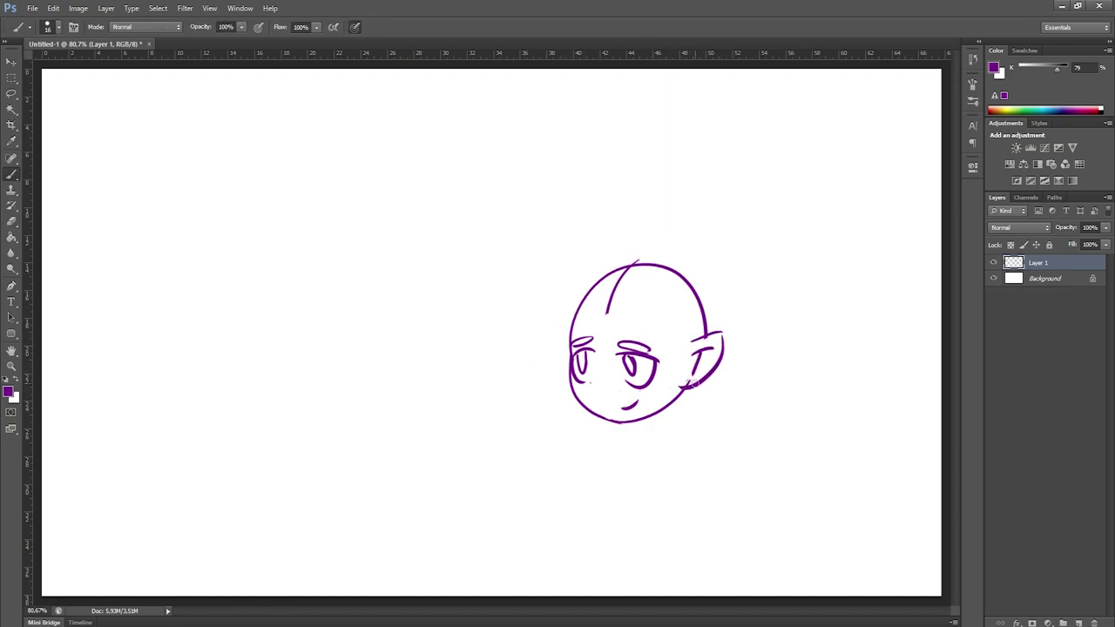
- Try outlining the hair beside the far side of the face and adding short bangs over the forehead
mouse_move(575, 252)
left_mouse_down()
mouse_move(532, 357)
mouse_move(549, 345)
left_mouse_up()
mouse_move(568, 301)
left_mouse_down()
mouse_move(652, 339)
mouse_move(610, 348)
left_mouse_up()
key("ctrl+alt+z")
key("ctrl+alt+z")
left_click_drag(574, 301, 595, 346)
left_click_drag(627, 301, 606, 350)
left_click_drag(630, 356, 652, 360)
key("ctrl+alt+z")
key("ctrl+alt+z")
- Try sketching a diagonal fringe strand, a lock in front of the ear, and the hair's top contour
mouse_move(576, 292)
left_mouse_down()
mouse_move(599, 345)
mouse_move(625, 347)
left_mouse_up()
mouse_move(674, 319)
left_mouse_down()
mouse_move(686, 357)
mouse_move(677, 389)
left_mouse_up()
left_click_drag(592, 260, 697, 263)
left_click_drag(739, 387, 706, 446)
key("ctrl+alt+z")
key("ctrl+alt+z")
left_click_drag(587, 254, 658, 270)
key("ctrl+alt+z")
- Try curving the hair outline over the crown and down the back of the head
left_click_drag(582, 252, 714, 262)
left_click_drag(712, 270, 726, 349)
key("ctrl+alt+z")
key("ctrl+alt+z")
mouse_move(601, 249)
left_mouse_down()
mouse_move(689, 253)
mouse_move(727, 318)
left_mouse_up()
key("ctrl+alt+z")
key("ctrl+alt+z")
key("ctrl+alt+z")
key("ctrl+alt+z")
- Try drawing a long fringe strand sweeping across the near eye to the jaw, with a side lock by the ear
mouse_move(578, 302)
left_mouse_down()
mouse_move(628, 348)
mouse_move(660, 416)
left_mouse_up()
left_click_drag(679, 278, 686, 387)
left_click_drag(651, 291, 671, 407)
key("ctrl+alt+z")
left_click_drag(662, 402, 688, 418)
key("ctrl+alt+z")
key("ctrl+alt+z")
left_click_drag(699, 312, 688, 381)
left_click_drag(667, 387, 666, 406)
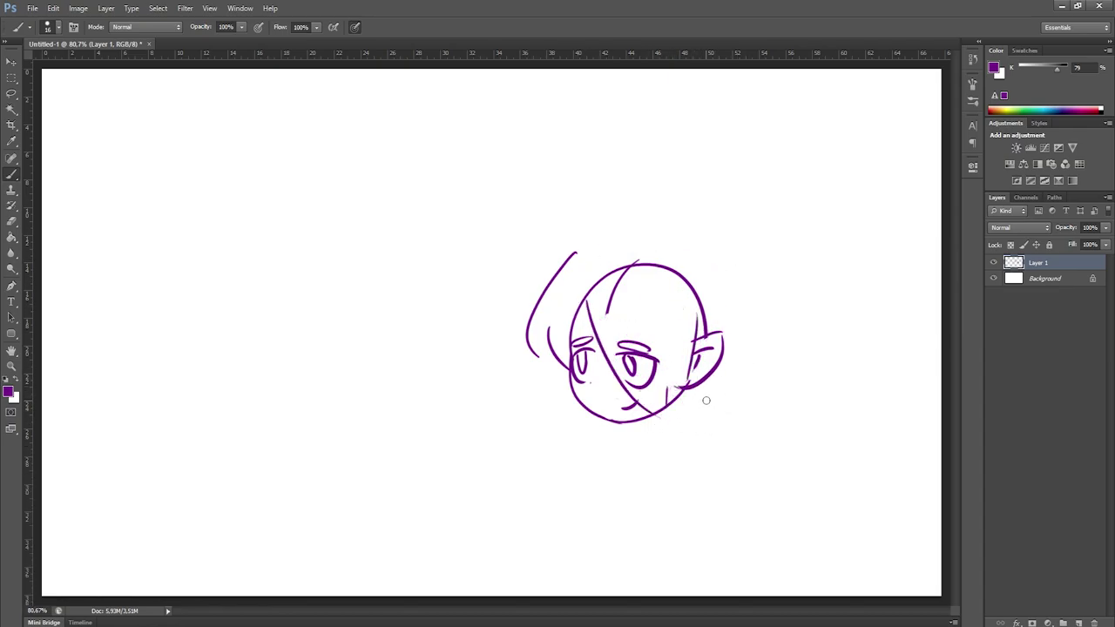
- Try extending the outer hair contour over the crown and erasing the strand overlap near the near eye
left_click_drag(579, 252, 524, 300)
left_click_drag(566, 260, 666, 257)
key("e")
left_click_drag(644, 349, 636, 392)
key("b")
- Undo the trial hair strokes back to the bare head with the face and ear
key("ctrl+alt+z")
key("ctrl+alt+z")
key("ctrl+alt+z")
key("ctrl+alt+z")
key("ctrl+alt+z")
key("ctrl+alt+z")
left_click_drag(564, 335, 660, 387)
key("ctrl+alt+z")
key("ctrl+shift+z")
key("ctrl+shift+z")
key("ctrl+shift+z")
key("ctrl+alt+z")
key("ctrl+alt+z")
key("ctrl+alt+z")
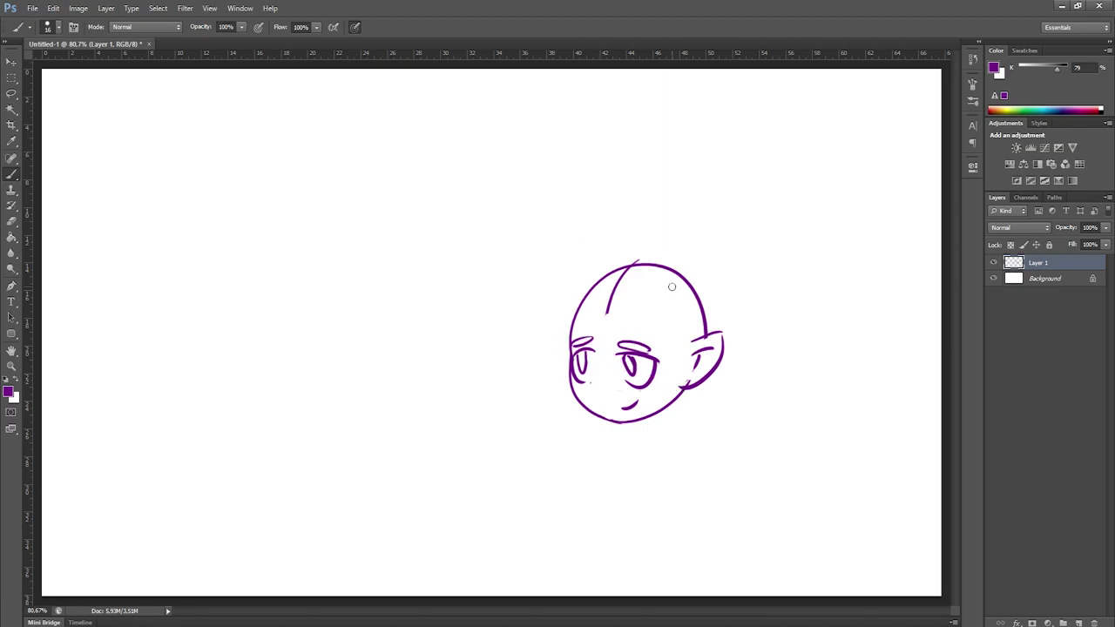
- Add a new layer, hide Layer 1 and sketch a tilted round head with crossing vertical and eye-level guidelines
key("ctrl+shift+alt+n")
left_click(994, 278)
mouse_move(540, 293)
left_mouse_down()
mouse_move(572, 366)
mouse_move(562, 357)
left_mouse_up()
key("ctrl+z")
mouse_move(558, 357)
left_mouse_down()
mouse_move(603, 410)
mouse_move(676, 357)
left_mouse_up()
key("ctrl+z")
key("ctrl+z")
left_click_drag(611, 268, 609, 390)
key("ctrl+z")
left_click_drag(597, 298, 612, 406)
left_click_drag(567, 356, 655, 335)
- Sketch a long pointed animal ear on each side of the head, one drooping sideways and one standing up
left_click_drag(554, 305, 491, 263)
key("ctrl+z")
left_click_drag(558, 302, 542, 280)
key("ctrl+z")
mouse_move(556, 324)
left_mouse_down()
mouse_move(459, 350)
mouse_move(551, 303)
left_mouse_up()
mouse_move(621, 248)
left_mouse_down()
mouse_move(618, 174)
mouse_move(681, 163)
mouse_move(653, 266)
mouse_move(681, 183)
left_mouse_up()
key("ctrl+z")
key("ctrl+z")
key("ctrl+alt+z")
key("ctrl+alt+z")
key("ctrl+z")
mouse_move(642, 262)
left_mouse_down()
mouse_move(680, 198)
mouse_move(653, 267)
left_mouse_up()
key("ctrl+alt+z")
key("ctrl+alt+z")
- Try outlining the hair over the crown and down both sides of the head
left_click_drag(542, 270, 540, 357)
mouse_move(553, 348)
left_mouse_down()
mouse_move(624, 309)
mouse_move(658, 316)
left_mouse_up()
key("ctrl+z")
left_click_drag(566, 258, 636, 254)
left_click_drag(681, 290, 715, 390)
key("ctrl+z")
key("ctrl+z")
key("ctrl+z")
left_click_drag(558, 253, 628, 243)
key("ctrl+z")
key("ctrl+alt+z")
- Try strokes around the near eye and side of the head with a small erasure, and undo these trial marks
left_click_drag(646, 307, 646, 364)
key("ctrl+z")
mouse_move(676, 298)
left_mouse_down()
mouse_move(685, 317)
mouse_move(669, 366)
left_mouse_up()
key("ctrl+z")
key("e")
mouse_move(582, 376)
left_mouse_down()
mouse_move(599, 383)
mouse_move(589, 359)
mouse_move(631, 357)
mouse_move(576, 364)
mouse_move(648, 361)
mouse_move(643, 345)
mouse_move(582, 361)
left_mouse_up()
key("b")
key("ctrl+z")
key("ctrl+z")
key("ctrl+z")
key("ctrl+z")
key("ctrl+z")
key("ctrl+z")
- Sketch the hair contour down the left side of the head and two fringe strands sweeping across the forehead
left_click_drag(561, 266, 540, 353)
key("ctrl+z")
left_click_drag(545, 273, 542, 348)
left_click_drag(554, 270, 623, 325)
left_click_drag(529, 303, 551, 402)
left_click_drag(601, 265, 664, 331)
mouse_move(527, 287)
left_mouse_down()
mouse_move(638, 254)
mouse_move(620, 241)
mouse_move(639, 242)
left_mouse_up()
key("ctrl+z")
mouse_move(690, 261)
left_mouse_down()
mouse_move(723, 388)
mouse_move(703, 406)
mouse_move(673, 352)
mouse_move(590, 403)
left_mouse_up()
key("ctrl+z")
key("ctrl+z")
left_click_drag(617, 350, 614, 352)
- Build the torso below the head from rounded chest and belly forms with side lines widening toward the hips
left_click_drag(610, 409, 649, 431)
left_click_drag(589, 361, 582, 416)
left_click_drag(646, 374, 648, 490)
key("ctrl+z")
left_click_drag(582, 418, 566, 493)
- Sketch the pelvis as a rounded bowl under the torso, with a curved waistline across its upper edge
left_click_drag(567, 493, 669, 484)
left_click_drag(655, 441, 673, 482)
left_click_drag(570, 552, 622, 533)
key("ctrl+z")
left_click_drag(568, 503, 655, 528)
left_click_drag(673, 487, 658, 533)
- Sketch a round knee in front of the pelvis and adjust the drawing with a free transform
left_click_drag(557, 492, 523, 544)
left_click_drag(509, 492, 566, 548)
key("ctrl+z")
left_click_drag(562, 509, 623, 575)
key("ctrl+t")
left_click_drag(706, 567, 706, 572)
key("Return")
left_click_drag(601, 561, 668, 542)
key("ctrl+z")
- Sketch the folded legs spreading out from both sides of the pelvis in a seated pose
left_click_drag(562, 486, 513, 505)
left_click_drag(510, 527, 550, 544)
key("ctrl+z")
left_click_drag(665, 489, 702, 533)
key("ctrl+z")
left_click_drag(675, 538, 706, 533)
key("ctrl+z")
key("ctrl+z")
left_click_drag(664, 484, 702, 535)
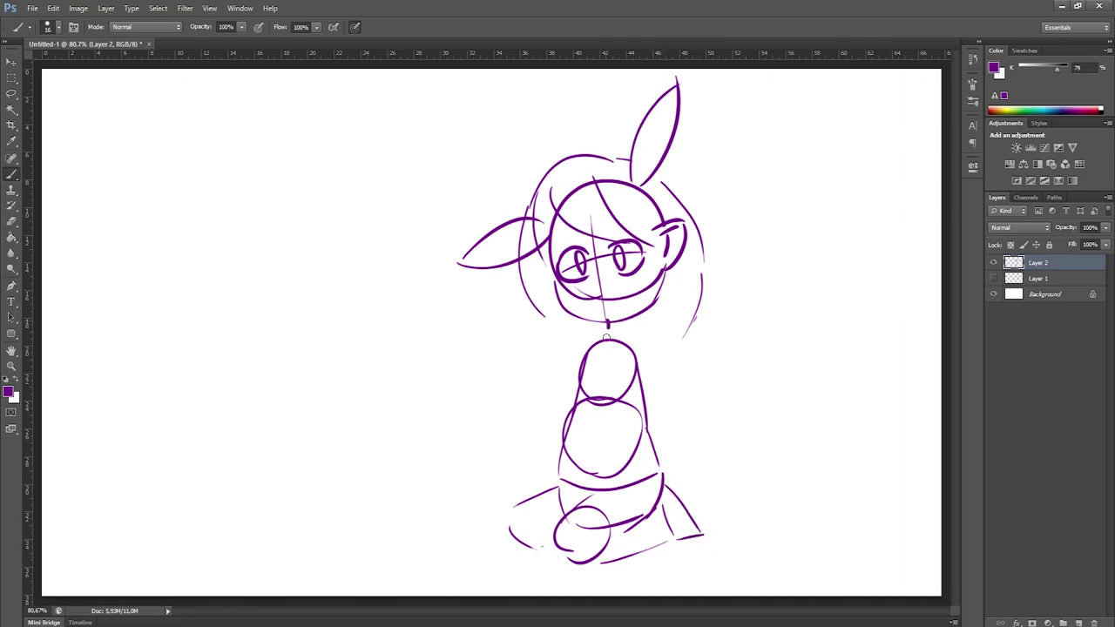
- Lasso the pelvis and legs, scale them down slightly closer to the torso with a free transform, and deselect
key("l")
left_click_drag(500, 466, 505, 470)
key("ctrl+t")
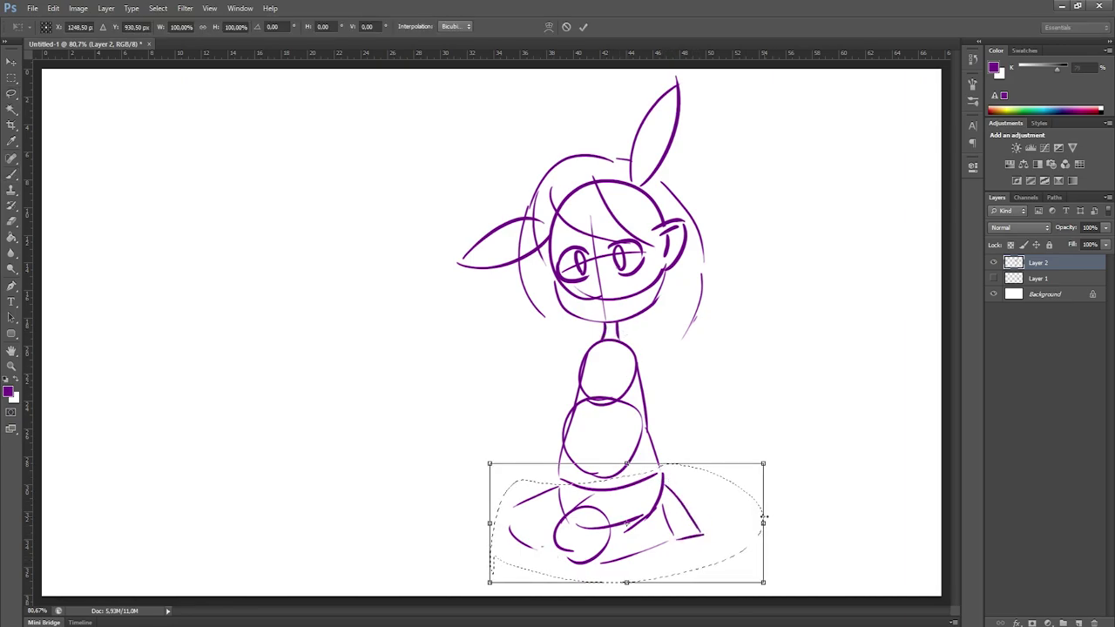
left_click_drag(730, 514, 726, 500)
key("Return")
key("ctrl+d")
- Try sketching both arms from the shoulders down to the hips and lap
key("b")
left_click_drag(635, 355, 565, 464)
left_click_drag(638, 392, 672, 557)
key("ctrl+z")
left_click_drag(580, 383, 566, 434)
left_click_drag(645, 351, 572, 468)
key("ctrl+z")
left_click_drag(644, 453, 662, 549)
left_click_drag(641, 375, 649, 479)
key("ctrl+z")
key("ctrl+z")
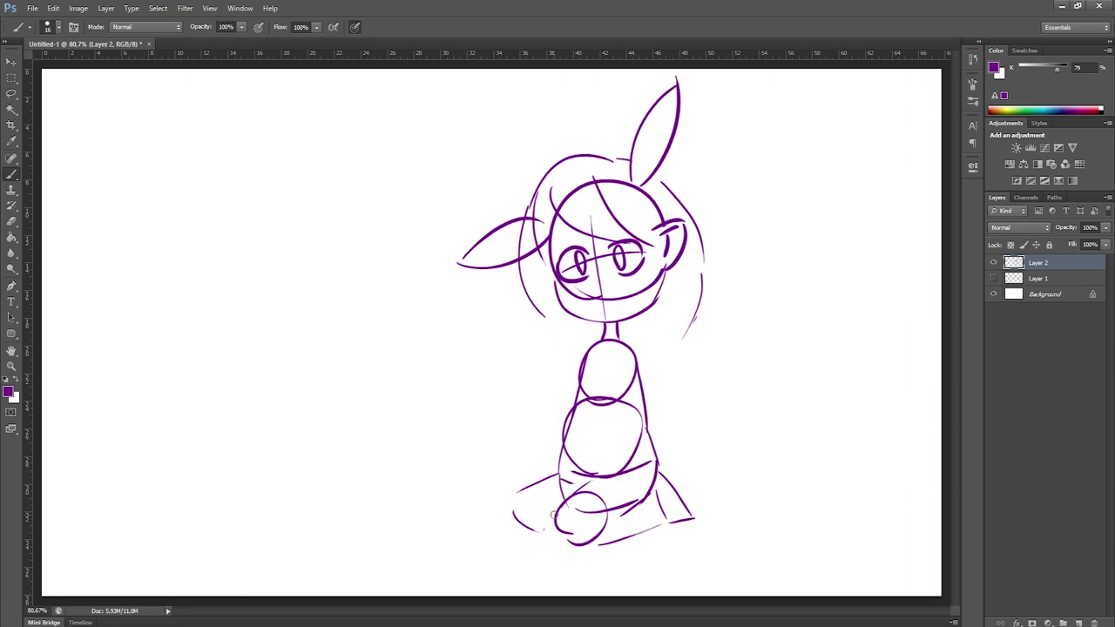
- Erase the construction lines crossing the lower face
key("e")
mouse_move(603, 319)
left_mouse_down()
mouse_move(600, 298)
mouse_move(620, 311)
left_mouse_up()
key("b")
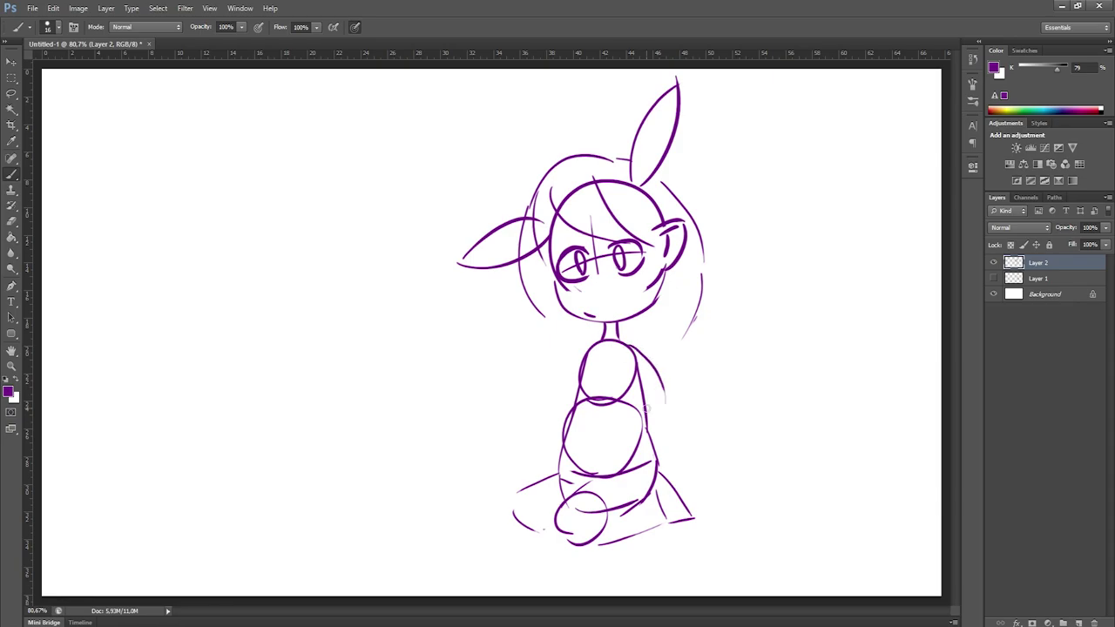
- Sketch both arms running from the shoulders down to the lap
mouse_move(620, 368)
left_mouse_down()
mouse_move(567, 477)
mouse_move(641, 548)
left_mouse_up()
left_click_drag(649, 467, 649, 380)
mouse_move(585, 359)
left_mouse_down()
mouse_move(573, 455)
mouse_move(547, 440)
left_mouse_up()
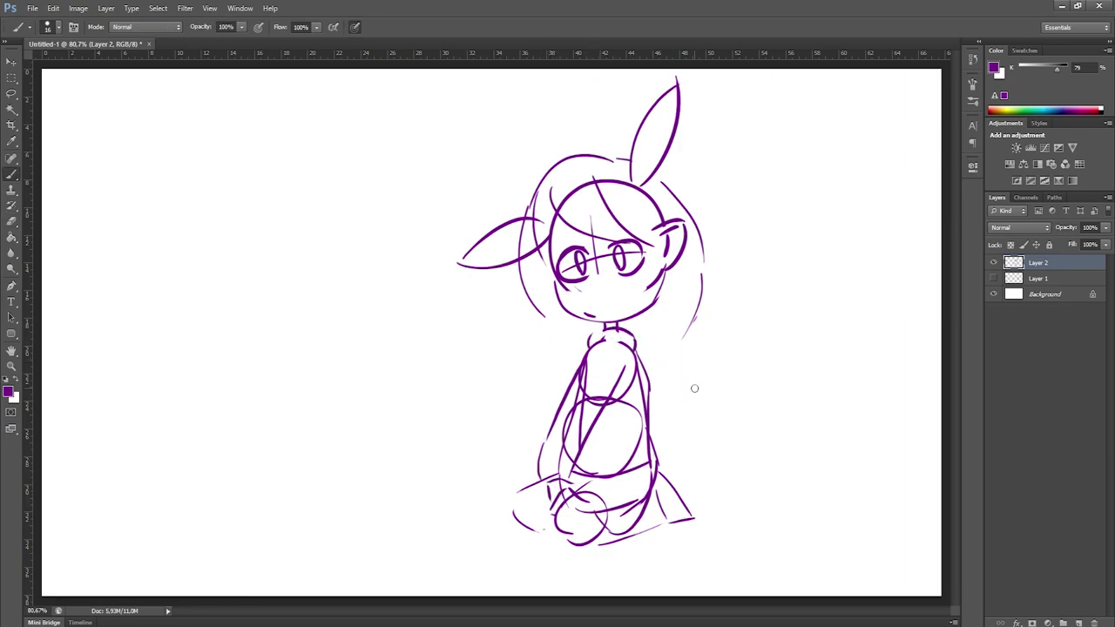
- Try extending the hair on the right side of the head down past the shoulder
left_click_drag(708, 251, 694, 401)
left_click_drag(698, 320, 724, 360)
key("ctrl+alt+z")
key("ctrl+alt+z")
key("ctrl+shift+z")
key("ctrl+shift+z")
key("ctrl+alt+z")
key("ctrl+alt+z")
- Erase the wide hair contour on the right side and redraw it tighter behind the ear down to the neck
key("e")
mouse_move(700, 318)
left_mouse_down()
mouse_move(692, 383)
mouse_move(669, 190)
mouse_move(676, 218)
left_mouse_up()
key("b")
left_click_drag(669, 272, 639, 331)
- Try several long hair strands trailing down and away from the left side of the head
mouse_move(530, 300)
left_mouse_down()
mouse_move(492, 392)
mouse_move(484, 449)
left_mouse_up()
key("ctrl+alt+z")
key("ctrl+alt+z")
left_click_drag(547, 314, 497, 440)
key("ctrl+alt+z")
left_click_drag(378, 444, 541, 359)
key("ctrl+alt+z")
mouse_move(319, 461)
left_mouse_down()
mouse_move(535, 356)
mouse_move(386, 456)
left_mouse_up()
key("ctrl+alt+z")
key("ctrl+alt+z")
left_click_drag(583, 324, 553, 409)
key("ctrl+alt+z")
- Try a large curling lock of hair streaming out from the left side of the head, and undo it
mouse_move(521, 284)
left_mouse_down()
mouse_move(416, 420)
mouse_move(329, 341)
mouse_move(361, 377)
mouse_move(287, 436)
left_mouse_up()
key("ctrl+alt+z")
left_click_drag(374, 371, 344, 523)
key("ctrl+alt+z")
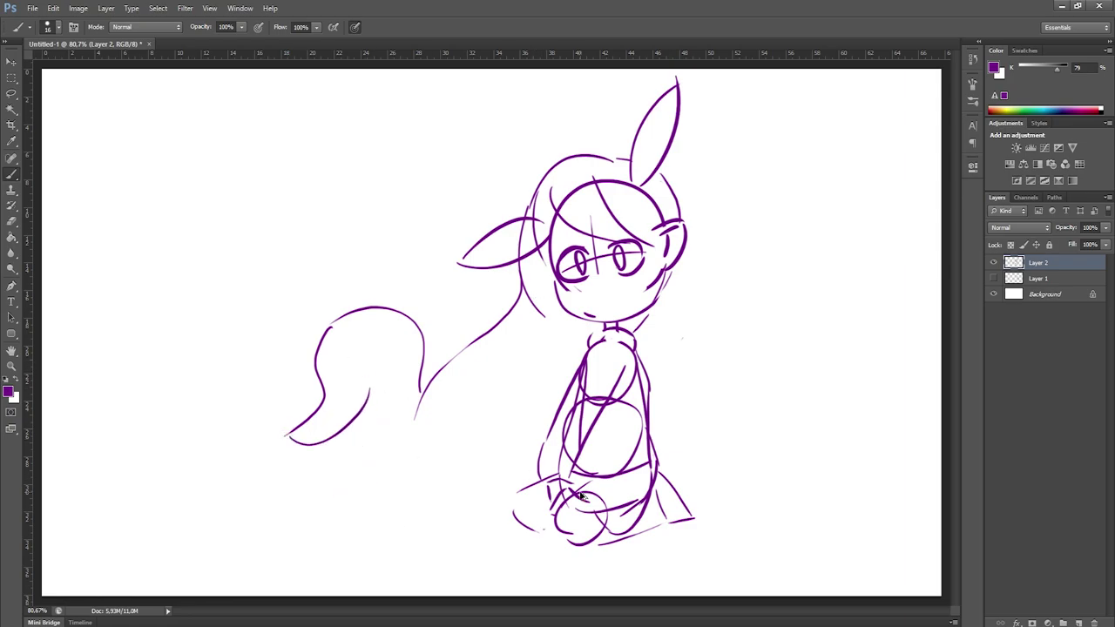
key("ctrl+alt+z")
key("ctrl+alt+z")
key("ctrl+alt+z")
- Outline a wide windblown mass of hair streaming out behind the drooping ear, with jagged tips along its lower edge
left_click_drag(535, 161, 398, 304)
key("ctrl+alt+z")
mouse_move(470, 274)
left_mouse_down()
mouse_move(299, 342)
mouse_move(328, 427)
mouse_move(383, 403)
left_mouse_up()
mouse_move(383, 403)
left_mouse_down()
mouse_move(384, 433)
mouse_move(494, 392)
left_mouse_up()
mouse_move(453, 454)
left_mouse_down()
mouse_move(526, 397)
mouse_move(449, 466)
left_mouse_up()
key("ctrl+alt+z")
key("ctrl+alt+z")
mouse_move(475, 416)
left_mouse_down()
mouse_move(478, 436)
mouse_move(540, 397)
left_mouse_up()
mouse_move(438, 292)
left_mouse_down()
mouse_move(375, 249)
mouse_move(453, 251)
mouse_move(505, 202)
left_mouse_up()
key("ctrl+alt+z")
key("ctrl+alt+z")
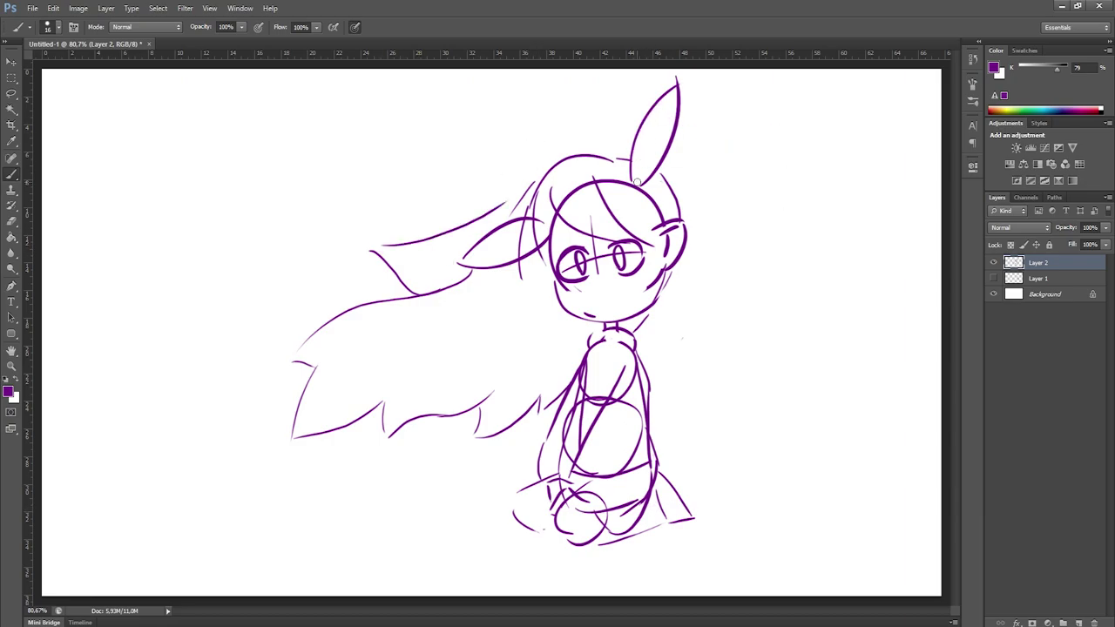
- Sketch a witch hat on the head with a wide slanted brim and a bent, folded tip beside the upright ear
key("e")
left_click_drag(659, 266, 644, 313)
key("b")
mouse_move(432, 194)
left_mouse_down()
mouse_move(535, 123)
mouse_move(631, 166)
left_mouse_up()
key("ctrl+alt+z")
mouse_move(518, 146)
left_mouse_down()
mouse_move(713, 225)
mouse_move(660, 217)
left_mouse_up()
key("ctrl+alt+z")
left_click_drag(663, 277, 701, 297)
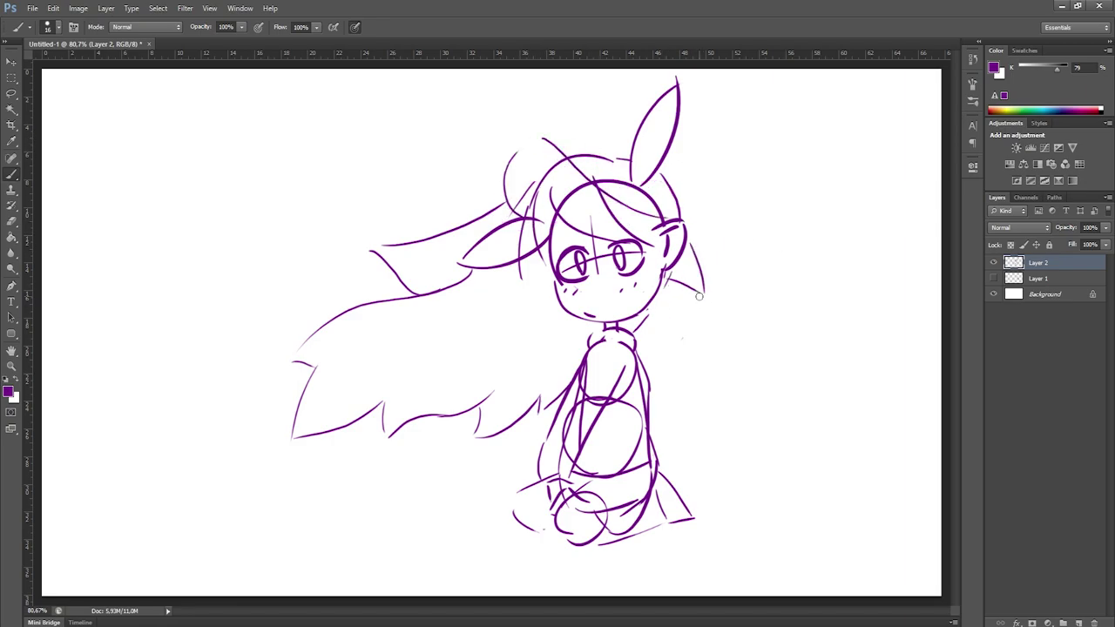
left_click_drag(664, 165, 702, 254)
mouse_move(602, 93)
left_mouse_down()
mouse_move(558, 122)
mouse_move(599, 133)
left_mouse_up()
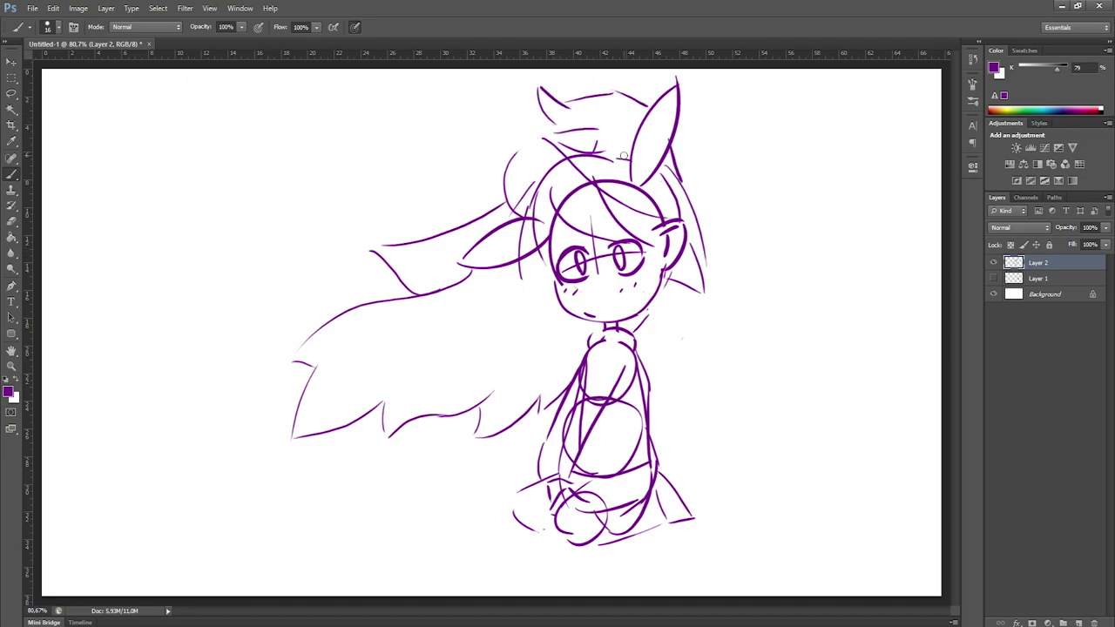
- Select the sketched hat with the Lasso and enlarge it slightly with Free Transform
key("l")
mouse_move(470, 139)
left_mouse_down()
mouse_move(740, 174)
mouse_move(610, 201)
mouse_move(697, 287)
left_mouse_up()
mouse_move(636, 157)
left_mouse_down()
mouse_move(694, 138)
mouse_move(697, 165)
left_mouse_up()
key("ctrl+t")
key("Escape")
key("ctrl+t")
key("Return")
key("ctrl+d")
key("b")
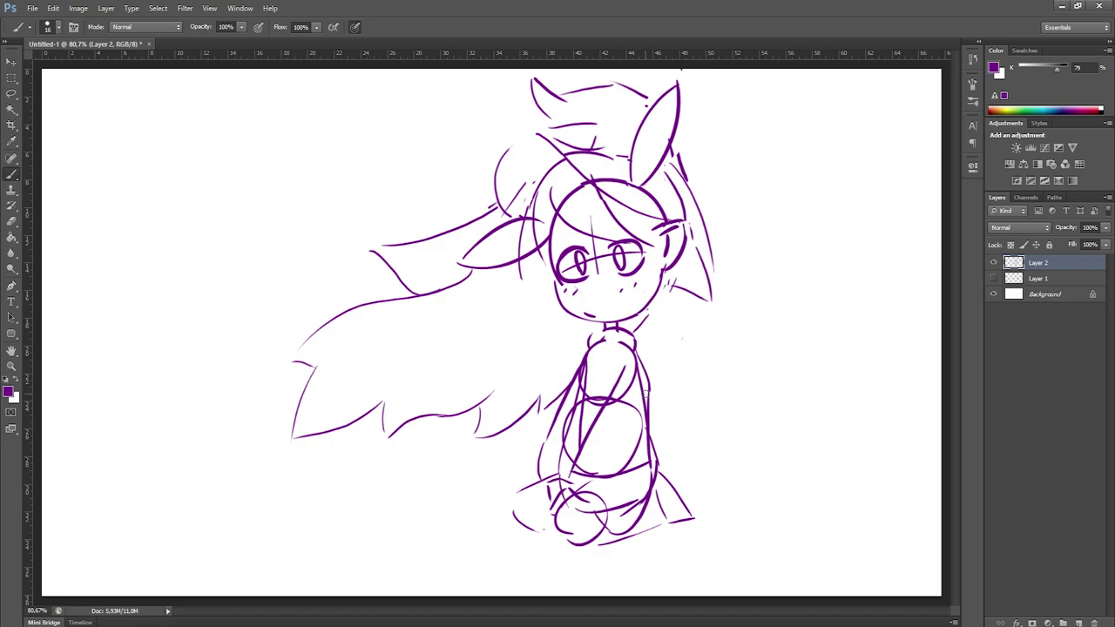
- Sketch a broom under the seated figure, with the handle sticking out under the hair and ragged bristles on the opposite side
left_click_drag(679, 519, 741, 519)
mouse_move(664, 464)
left_mouse_down()
mouse_move(739, 469)
mouse_move(710, 506)
mouse_move(789, 487)
left_mouse_up()
left_click_drag(455, 450, 478, 453)
left_click_drag(443, 460, 538, 470)
key("ctrl+alt+z")
key("ctrl+alt+z")
key("ctrl+z")
key("ctrl+z")
left_click_drag(426, 450, 463, 453)
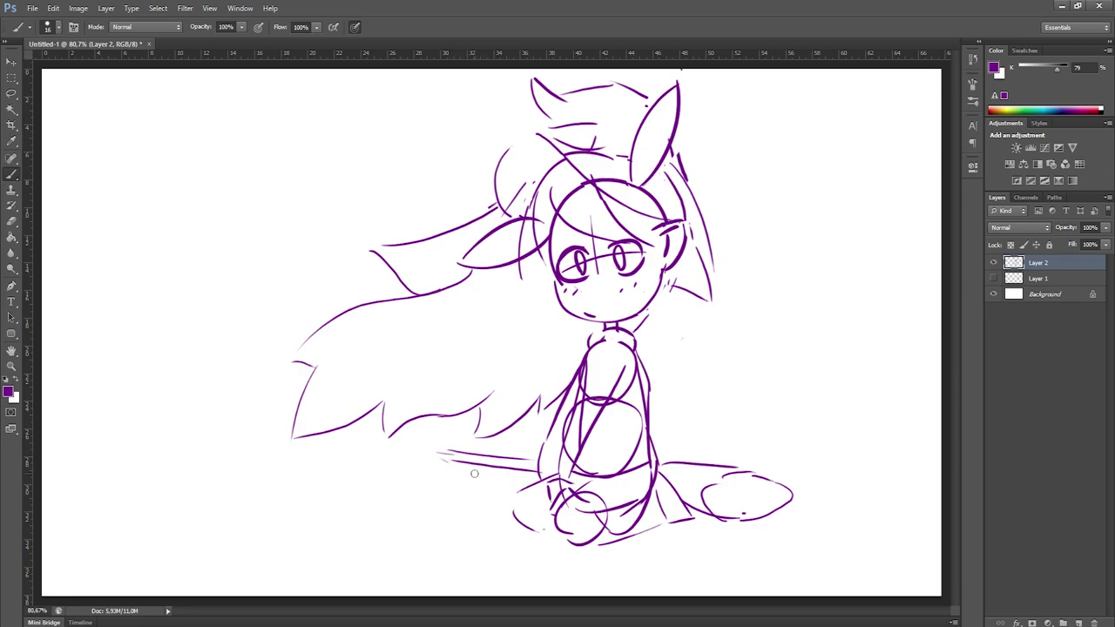
left_click_drag(741, 424, 724, 468)
left_click_drag(746, 439, 775, 479)
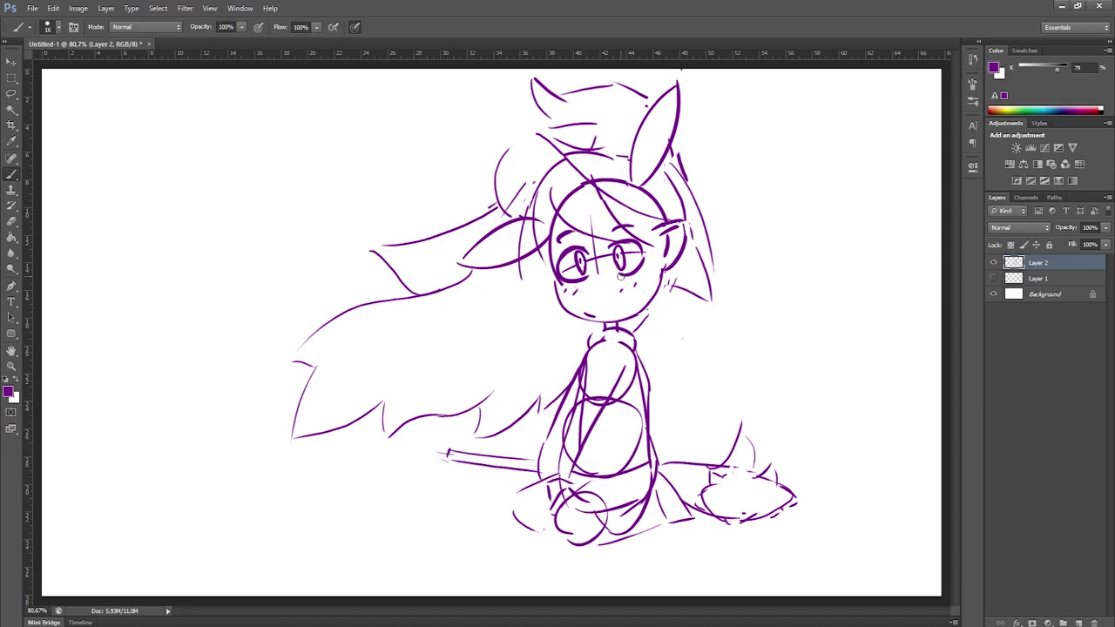
- Draw inner contour lines inside the upright ear and the drooping ear
left_click_drag(634, 181, 674, 92)
left_click_drag(467, 259, 537, 223)
left_click_drag(534, 223, 525, 268)
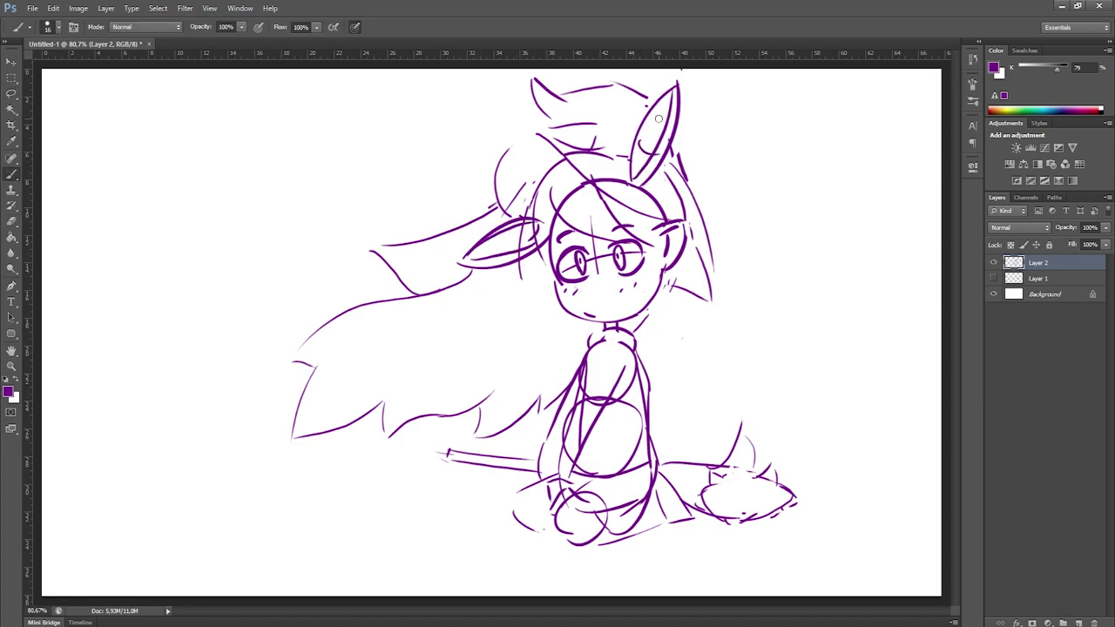
- Erase the construction circles and overlapping lines inside the torso, sleeves and legs, touching up the body outline
key("e")
left_click_drag(620, 383, 636, 415)
left_click_drag(639, 467, 587, 472)
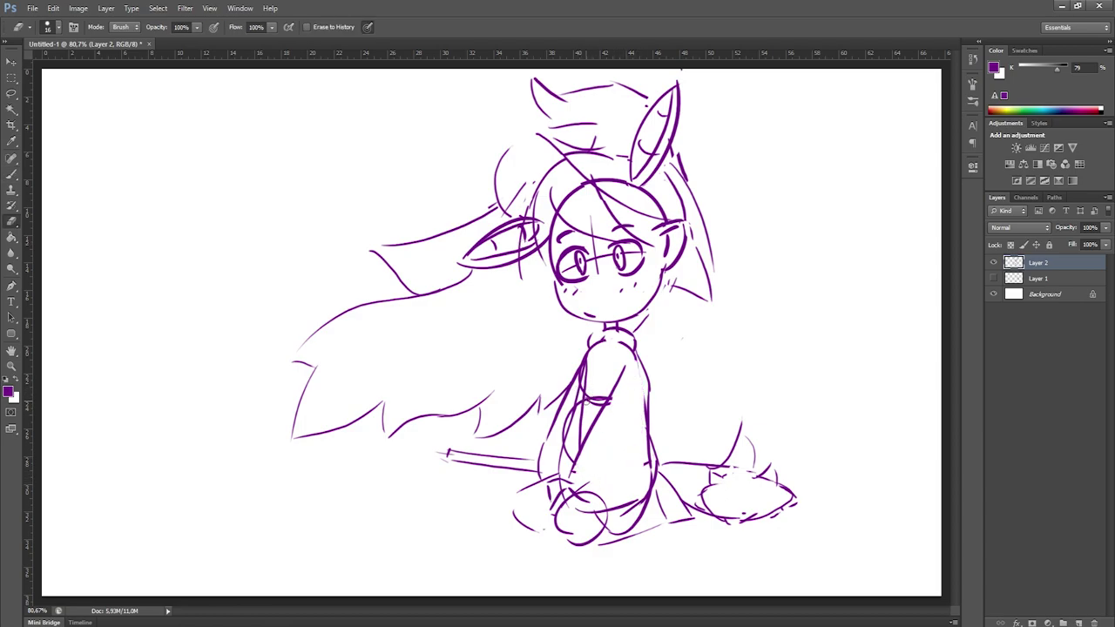
left_click_drag(559, 411, 568, 472)
key("b")
key("e")
left_click_drag(589, 358, 594, 406)
key("b")
key("e")
left_click(582, 546)
key("b")
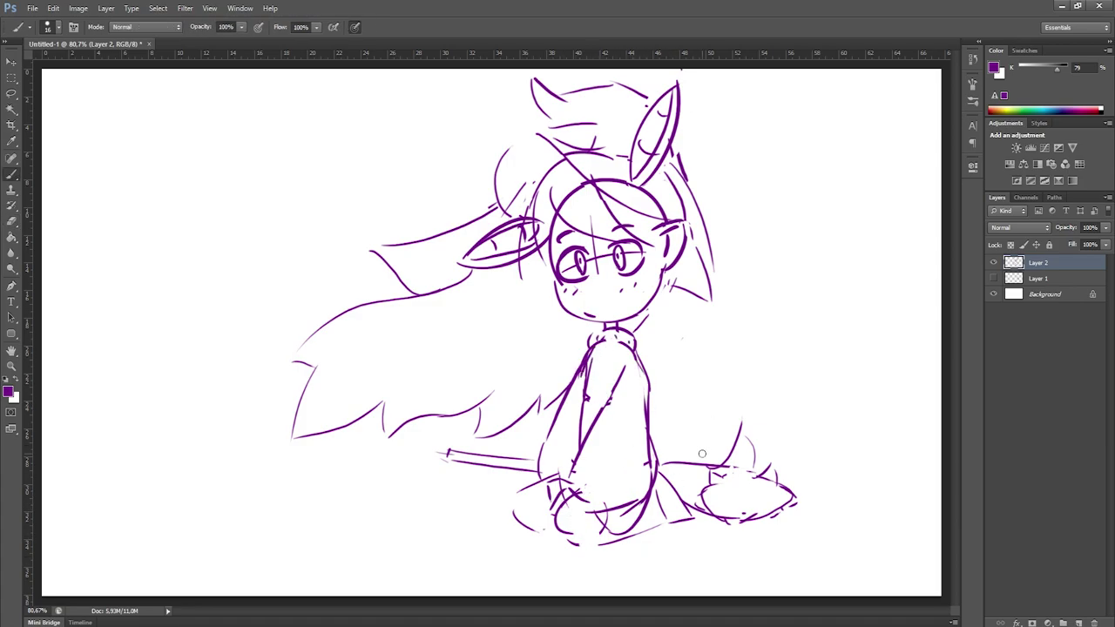
- Add a short hair lock between the pointed ear and the neck, and scatter swirling wind lines around the character
left_click_drag(660, 313, 635, 338)
left_click_drag(676, 249, 688, 288)
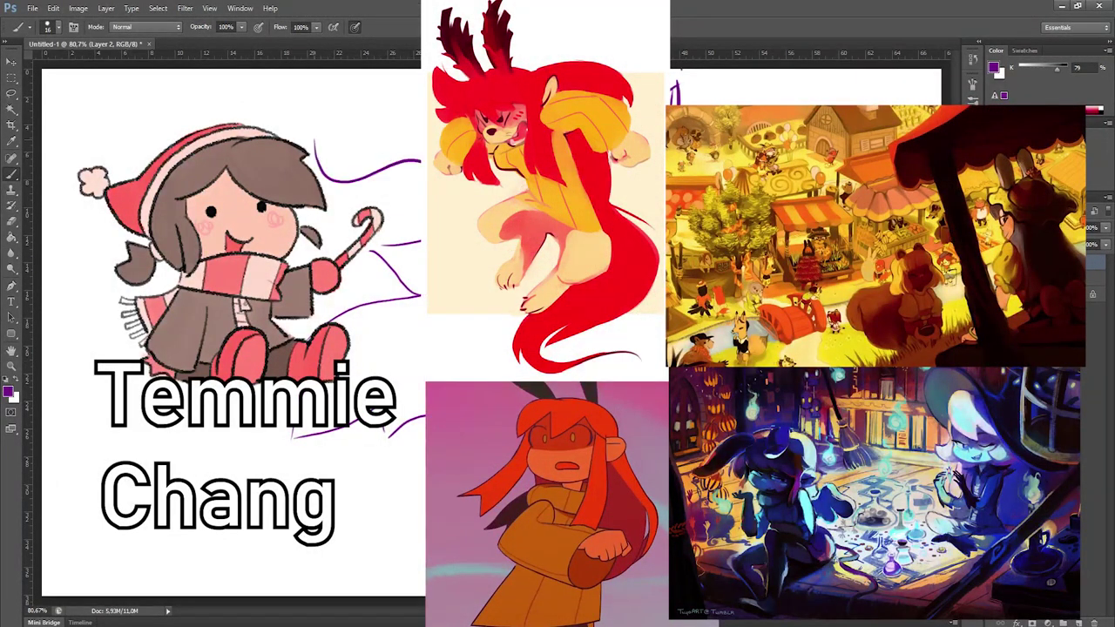
left_click_drag(421, 137, 422, 198)
left_click_drag(362, 456, 425, 549)
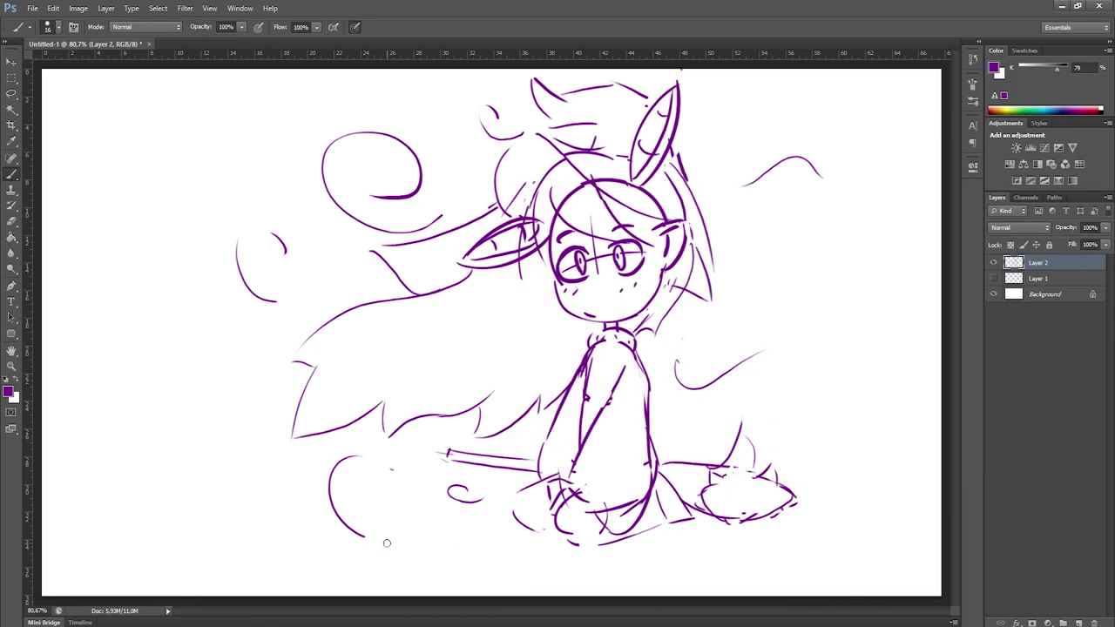
- Erase the head circle over the forehead and the stray lines by the drooping ear, and redraw the mouth as a wavy line
key("e")
left_click_drag(589, 184, 620, 183)
key("b")
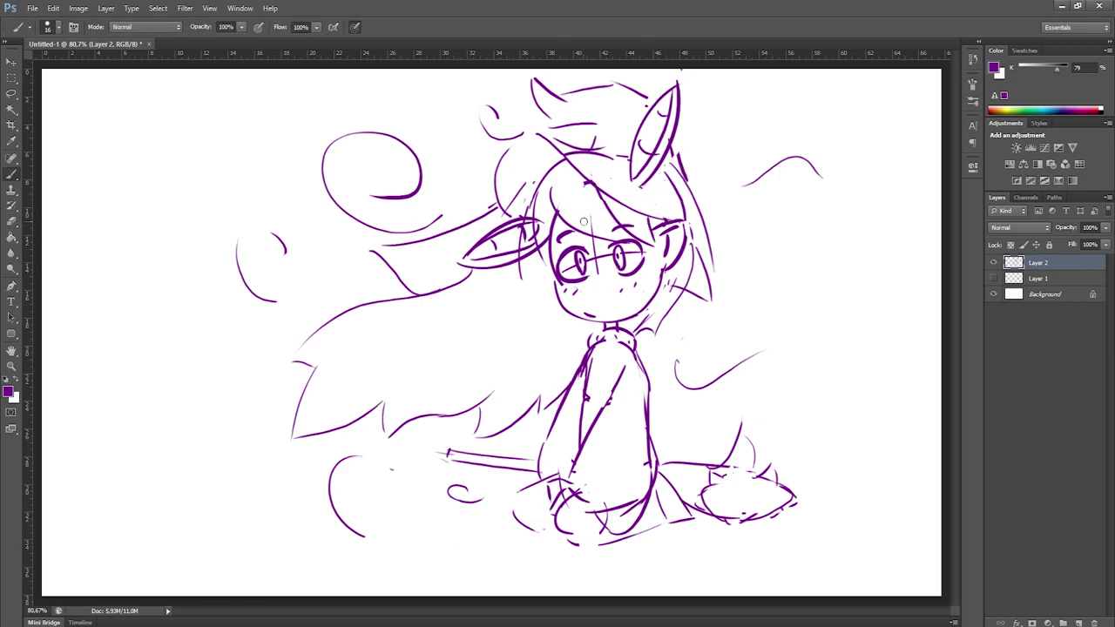
key("e")
mouse_move(541, 213)
left_mouse_down()
mouse_move(535, 257)
mouse_move(528, 228)
left_mouse_up()
key("b")
key("e")
key("b")
key("e")
key("b")
left_click_drag(586, 315, 601, 312)
- Select the upright ear and the drooping ear in turn with the Lasso and stretch each one outward with Free Transform
key("l")
left_click_drag(627, 187, 688, 187)
key("ctrl+t")
left_click_drag(701, 78, 707, 70)
key("Return")
left_click_drag(471, 236, 518, 220)
key("ctrl+t")
left_click_drag(459, 272, 443, 277)
key("Return")
key("b")
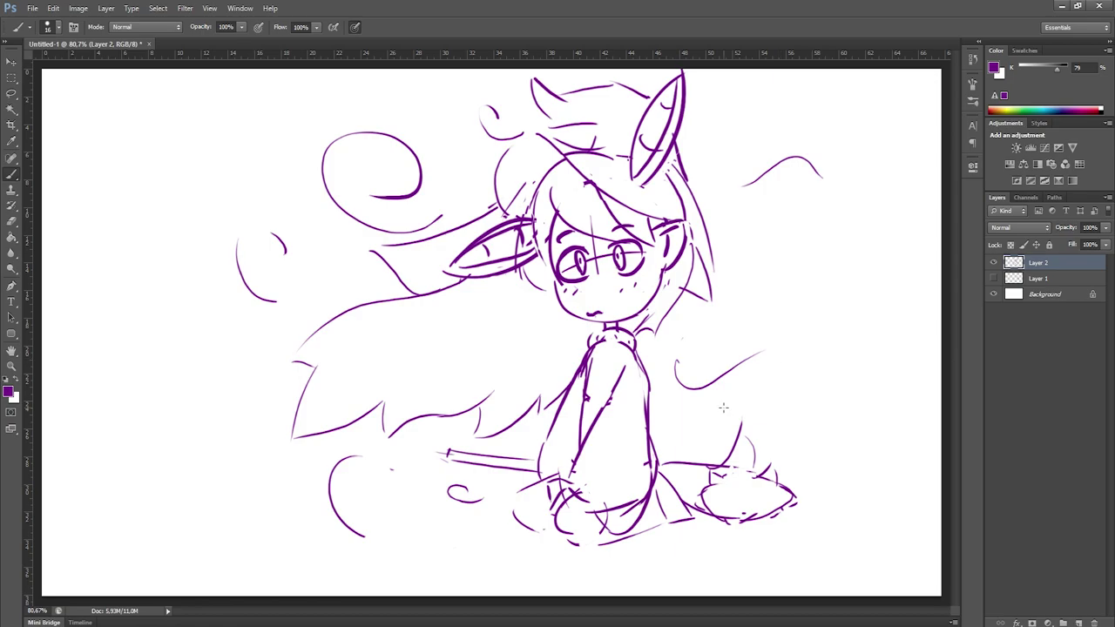
- Lower the opacity of Layer 2 to 16%, lock it, and make a new layer above it active
mouse_move(1104, 227)
left_mouse_down()
mouse_move(1099, 241)
mouse_move(1062, 242)
left_mouse_up()
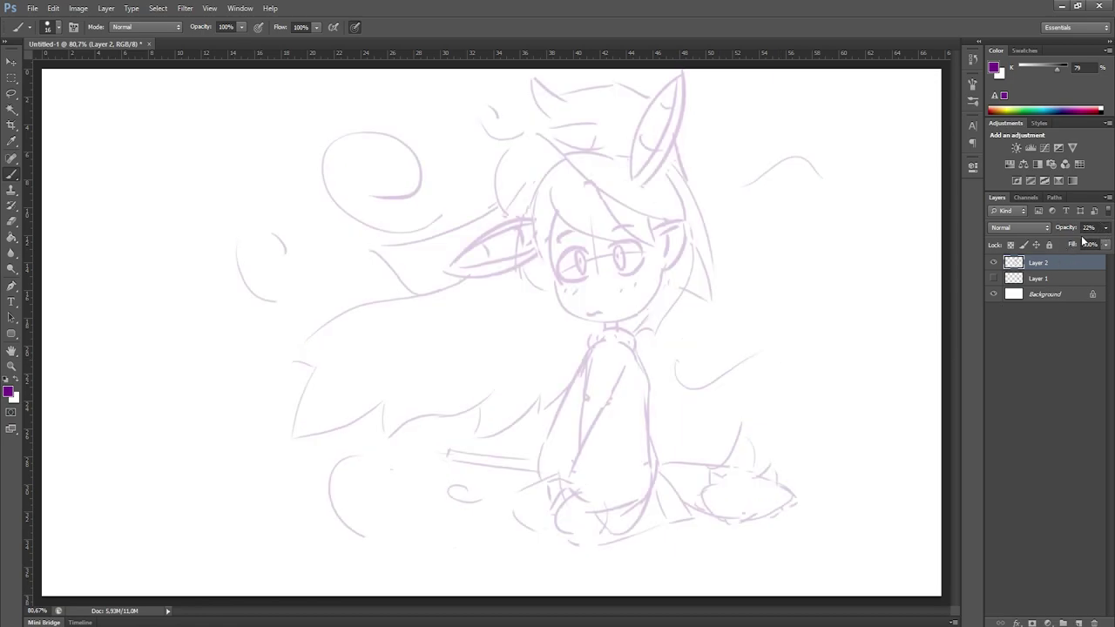
key("ctrl+shift+alt+n")
left_click(1038, 277)
left_click(1048, 244)
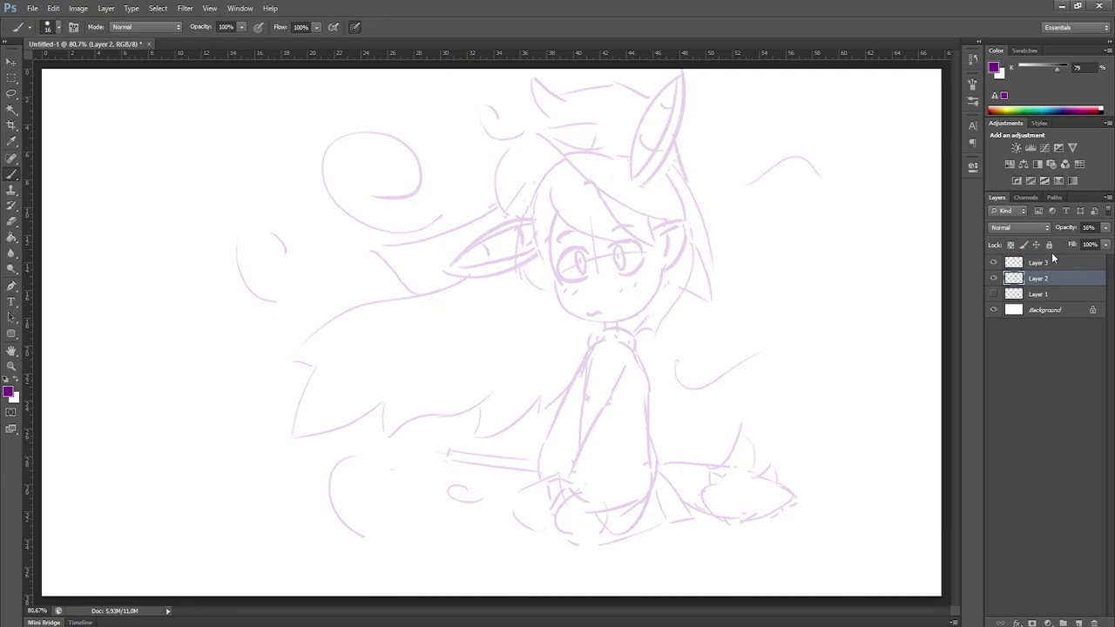
left_click(1038, 262)
left_click_drag(635, 366, 580, 468)
key("ctrl+z")
mouse_move(558, 288)
left_mouse_down()
mouse_move(644, 301)
mouse_move(671, 231)
left_mouse_up()
key("ctrl+z")
- Outline the sweater's body and sleeves in light yellow and its collar in a darker olive yellow
key("i")
key("x")
key("b")
mouse_move(645, 366)
left_mouse_down()
mouse_move(649, 470)
mouse_move(570, 492)
left_mouse_up()
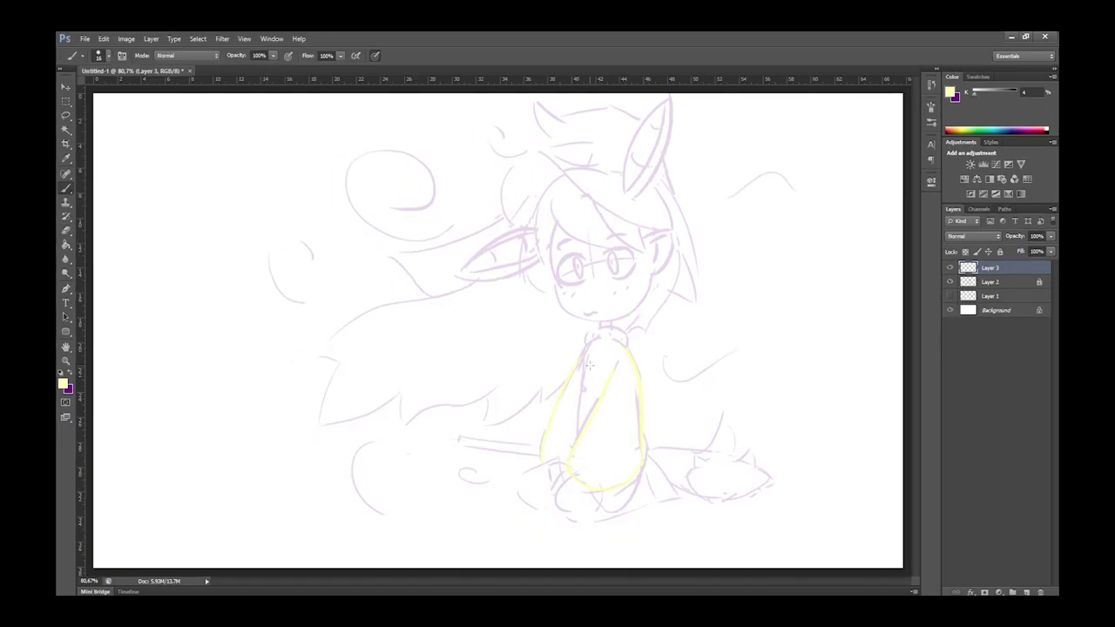
left_click_drag(585, 347, 543, 459)
left_click(658, 235, "alt")
left_click_drag(585, 341, 626, 339)
- Ink the face contour, the small pointed ear and the first sweeping fringe strand in dark purple
left_click(71, 373)
key("ctrl+z")
mouse_move(554, 282)
left_mouse_down()
mouse_move(583, 313)
mouse_move(568, 308)
mouse_move(611, 324)
mouse_move(637, 316)
left_mouse_up()
key("ctrl+z")
key("ctrl+z")
left_click_drag(561, 305, 614, 322)
key("ctrl+z")
mouse_move(556, 286)
left_mouse_down()
mouse_move(614, 320)
mouse_move(672, 234)
mouse_move(648, 229)
mouse_move(653, 273)
left_mouse_up()
key("ctrl+z")
mouse_move(551, 214)
left_mouse_down()
mouse_move(557, 284)
mouse_move(631, 245)
left_mouse_up()
key("ctrl+z")
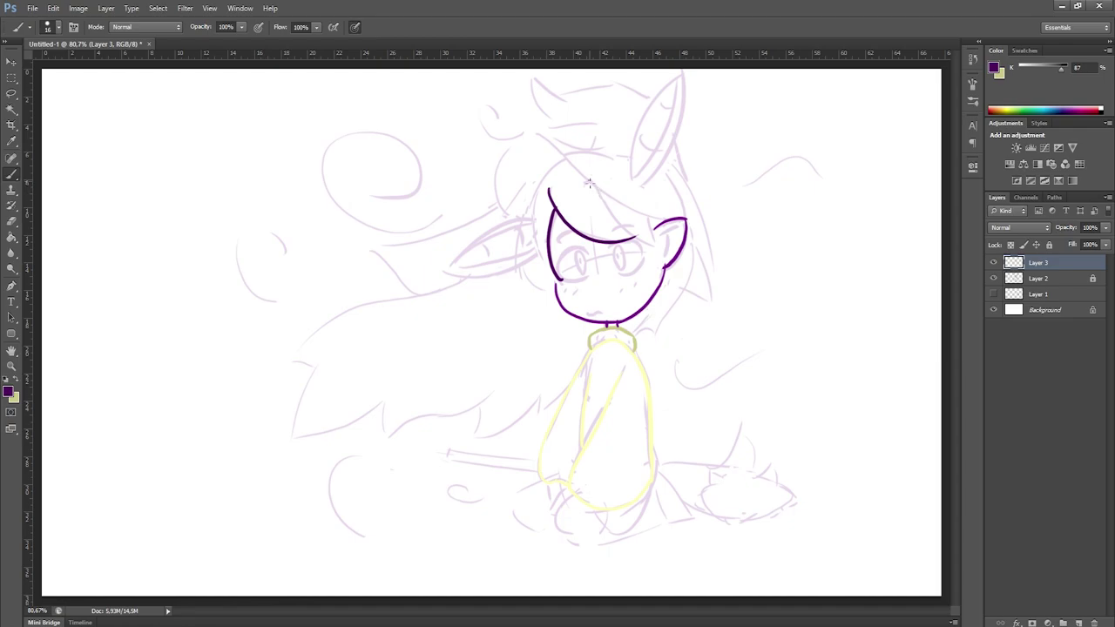
- Ink the second fringe strand, the short hair behind the small ear, and the jagged lower edge of the windblown hair
mouse_move(597, 188)
left_mouse_down()
mouse_move(656, 247)
mouse_move(661, 233)
mouse_move(657, 340)
mouse_move(675, 299)
mouse_move(635, 335)
left_mouse_up()
left_click_drag(566, 390, 534, 413)
mouse_move(477, 438)
left_mouse_down()
mouse_move(545, 399)
mouse_move(517, 404)
left_mouse_up()
key("ctrl+z")
mouse_move(388, 441)
left_mouse_down()
mouse_move(514, 394)
mouse_move(477, 425)
left_mouse_up()
key("ctrl+z")
key("ctrl+z")
- Ink the far tips and upper edge of the windblown hair, including the separate pointed lock above the drooping ear
left_click_drag(381, 403, 484, 398)
mouse_move(383, 403)
left_mouse_down()
mouse_move(293, 435)
mouse_move(318, 360)
mouse_move(453, 287)
left_mouse_up()
key("ctrl+z")
left_click_drag(384, 302, 455, 284)
key("ctrl+z")
mouse_move(369, 254)
left_mouse_down()
mouse_move(410, 294)
mouse_move(502, 202)
left_mouse_up()
key("ctrl+z")
key("ctrl+z")
key("ctrl+z")
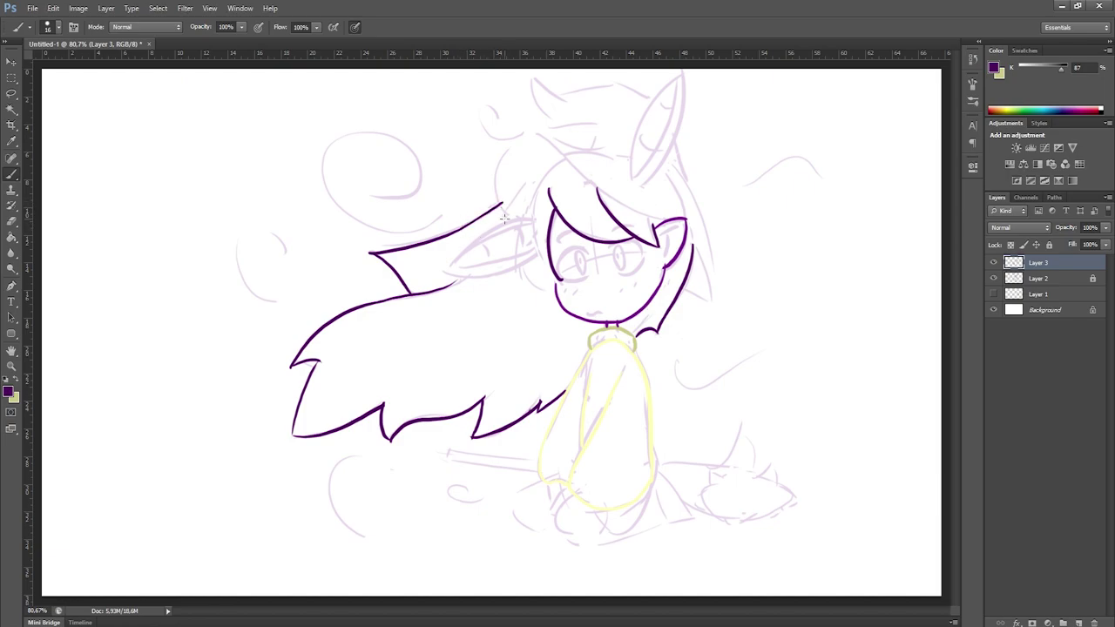
key("ctrl+alt+z")
key("ctrl+alt+z")
key("ctrl+alt+z")
key("ctrl+shift+z")
key("ctrl+shift+z")
key("ctrl+shift+z")
- Add small inner spikes to the tips of the windblown hair
left_click_drag(398, 271, 424, 263)
left_click_drag(297, 435, 329, 405)
mouse_move(476, 437)
left_mouse_down()
mouse_move(514, 397)
mouse_move(498, 436)
left_mouse_up()
- Ink the hair around the side of the head, join it to the streaming lock, and trim the overshooting line end
left_click_drag(559, 170, 500, 218)
key("ctrl+z")
left_click_drag(564, 156, 525, 215)
mouse_move(535, 185)
left_mouse_down()
mouse_move(541, 254)
mouse_move(518, 300)
mouse_move(536, 304)
left_mouse_up()
scroll(554, 231, "up", 2)
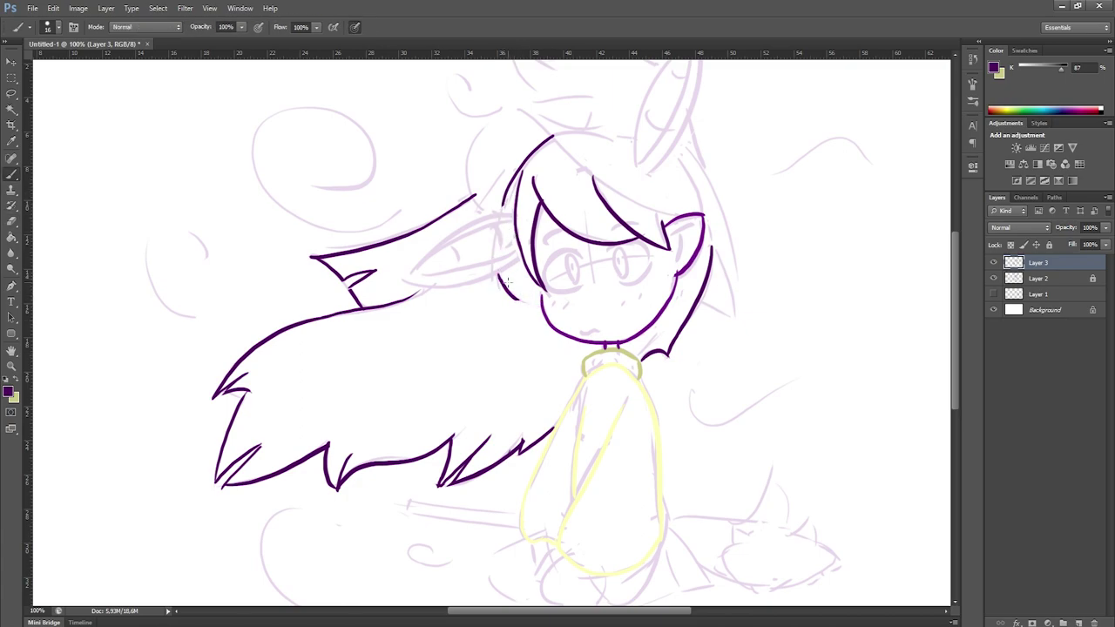
mouse_move(500, 266)
left_mouse_down()
mouse_move(512, 295)
mouse_move(540, 301)
left_mouse_up()
left_click_drag(475, 197, 538, 150)
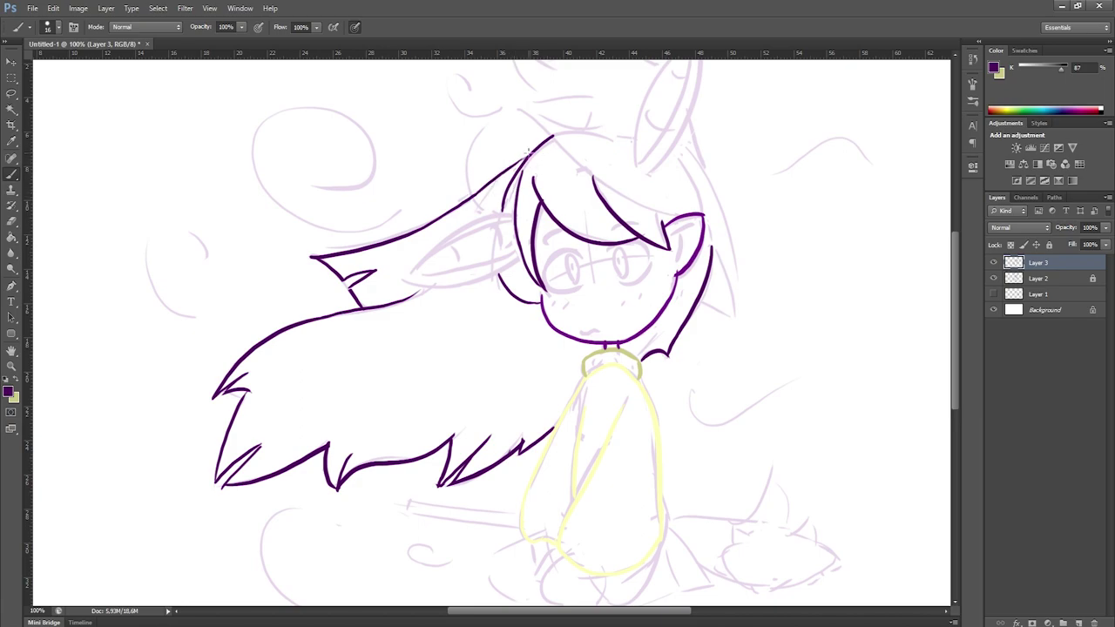
key("e")
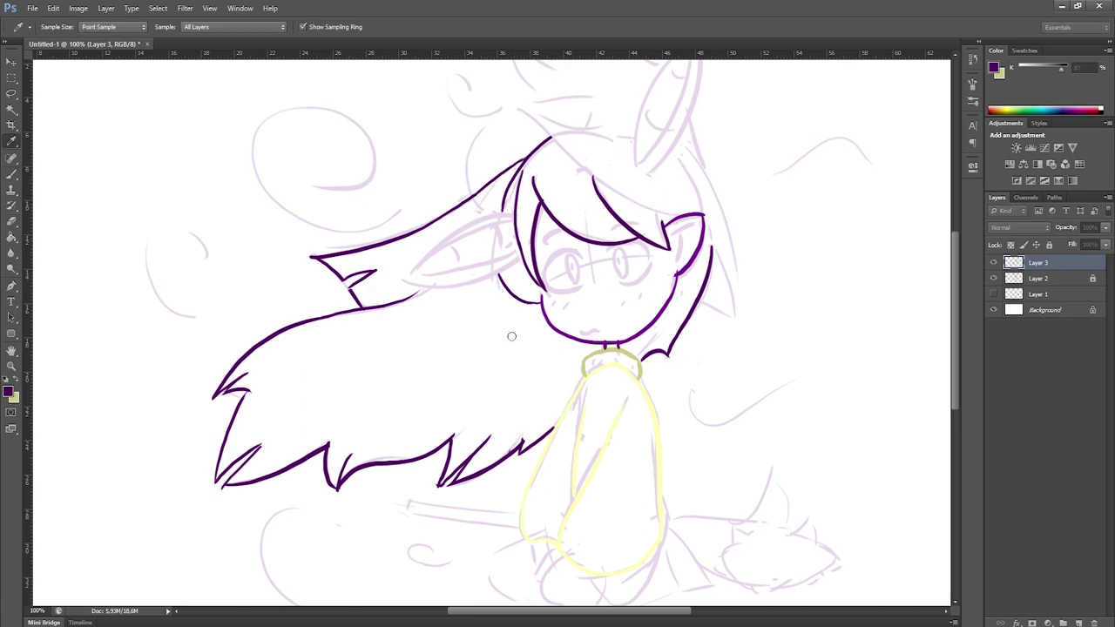
- Ink the outlines of the drooping ear and the upright ear in a near-black purple
key("b")
mouse_move(405, 279)
left_mouse_down()
mouse_move(504, 220)
mouse_move(521, 266)
left_mouse_up()
key("ctrl+z")
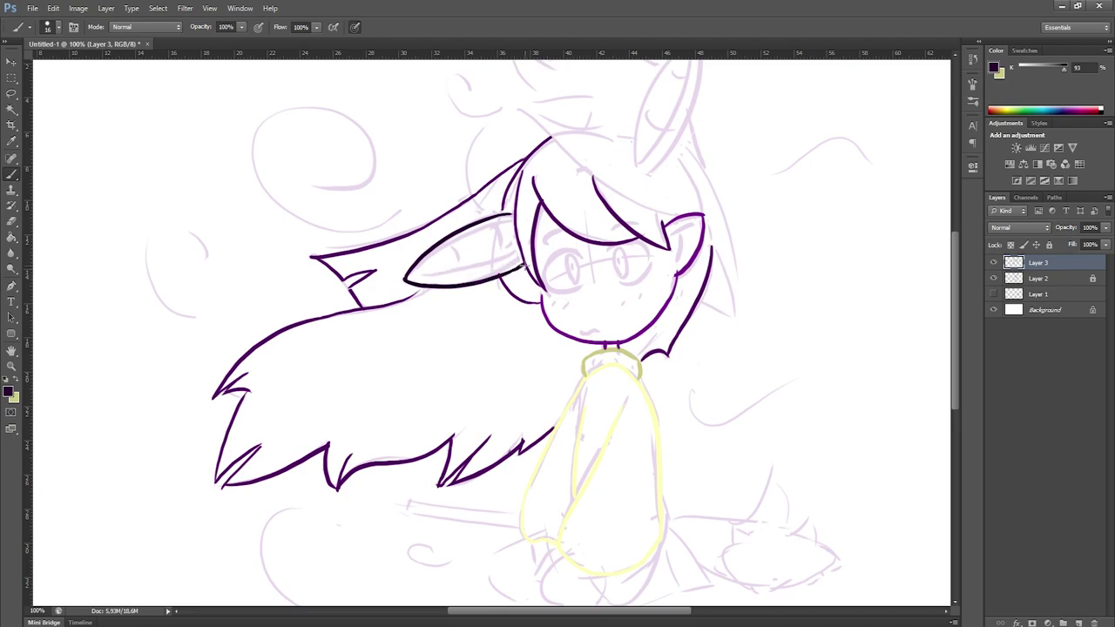
left_click_drag(605, 255, 590, 291)
mouse_move(684, 70)
left_mouse_down()
mouse_move(615, 201)
mouse_move(686, 82)
mouse_move(628, 205)
left_mouse_up()
key("e")
key("b")
key("ctrl+z")
key("e")
key("b")
- Ink the inner fold line along the length of the drooping ear
left_click_drag(408, 307, 503, 292)
key("ctrl+z")
left_click_drag(409, 307, 502, 294)
key("ctrl+z")
left_click_drag(406, 309, 502, 291)
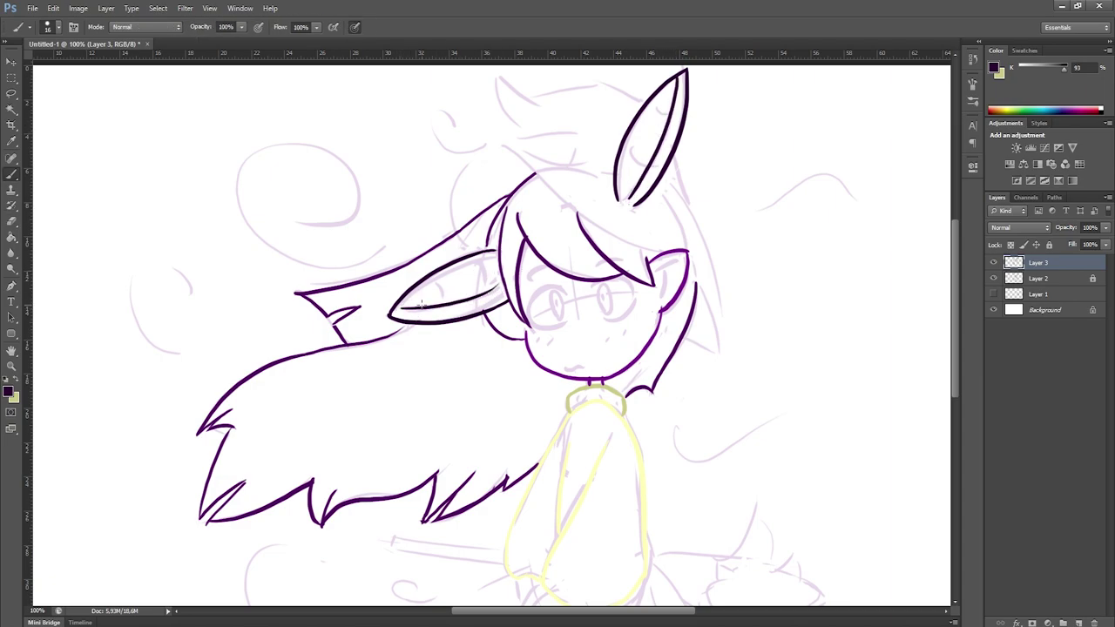
- Outline the hat's slanted front brim and its outer side edge in olive yellow
left_click(461, 321, "alt")
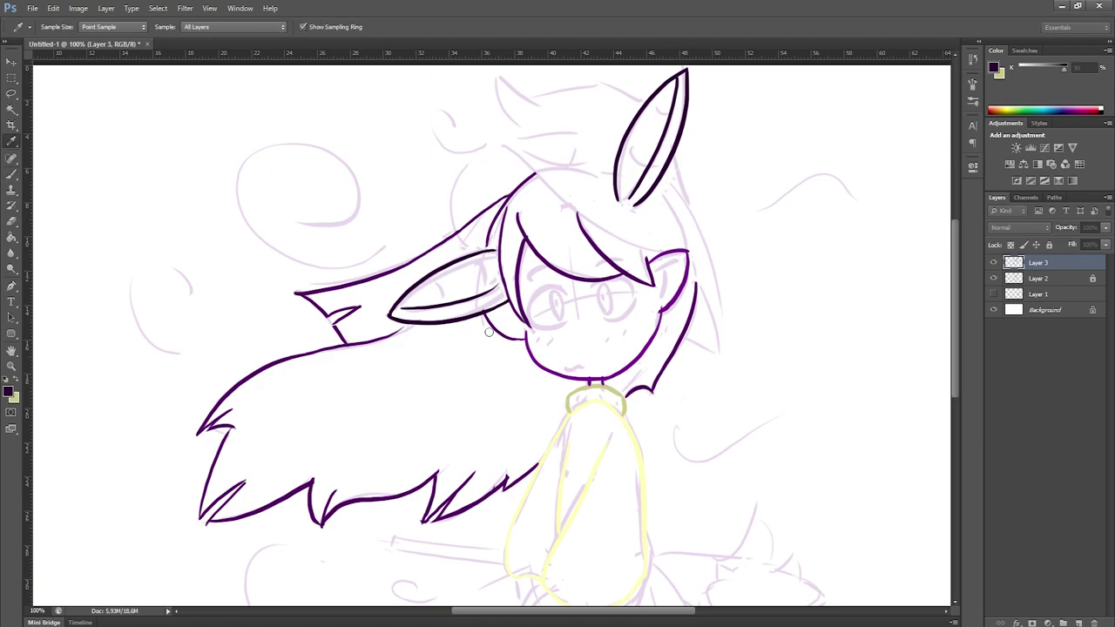
mouse_move(514, 153)
left_mouse_down()
mouse_move(578, 211)
mouse_move(659, 250)
mouse_move(717, 352)
left_mouse_up()
key("ctrl+z")
mouse_move(694, 205)
left_mouse_down()
mouse_move(715, 306)
mouse_move(676, 153)
left_mouse_up()
- Outline the hat's folded crown with its curled tip, the rounded back of the brim and the underside of its pointed end
mouse_move(498, 74)
left_mouse_down()
mouse_move(539, 105)
mouse_move(599, 87)
left_mouse_up()
key("ctrl+z")
left_click_drag(531, 96, 612, 85)
mouse_move(497, 76)
left_mouse_down()
mouse_move(512, 128)
mouse_move(571, 162)
left_mouse_up()
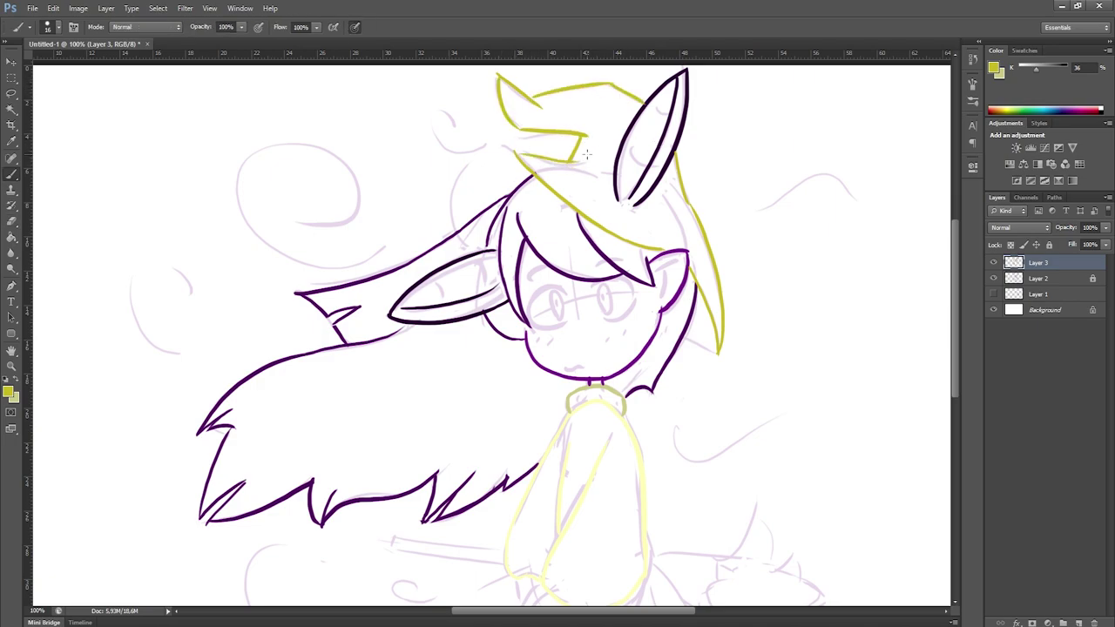
left_click_drag(457, 228, 509, 147)
left_click_drag(584, 161, 505, 147)
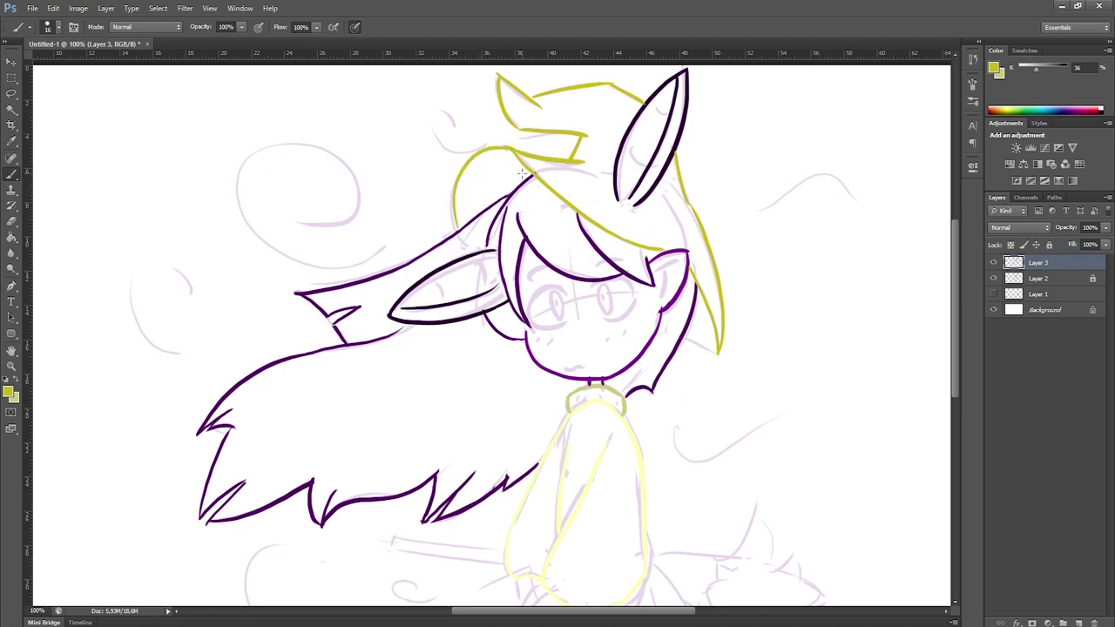
left_click_drag(683, 341, 716, 355)
- Outline the broom's ragged bristles and its upright tuft in a muted olive yellow
scroll(636, 480, "down", 3)
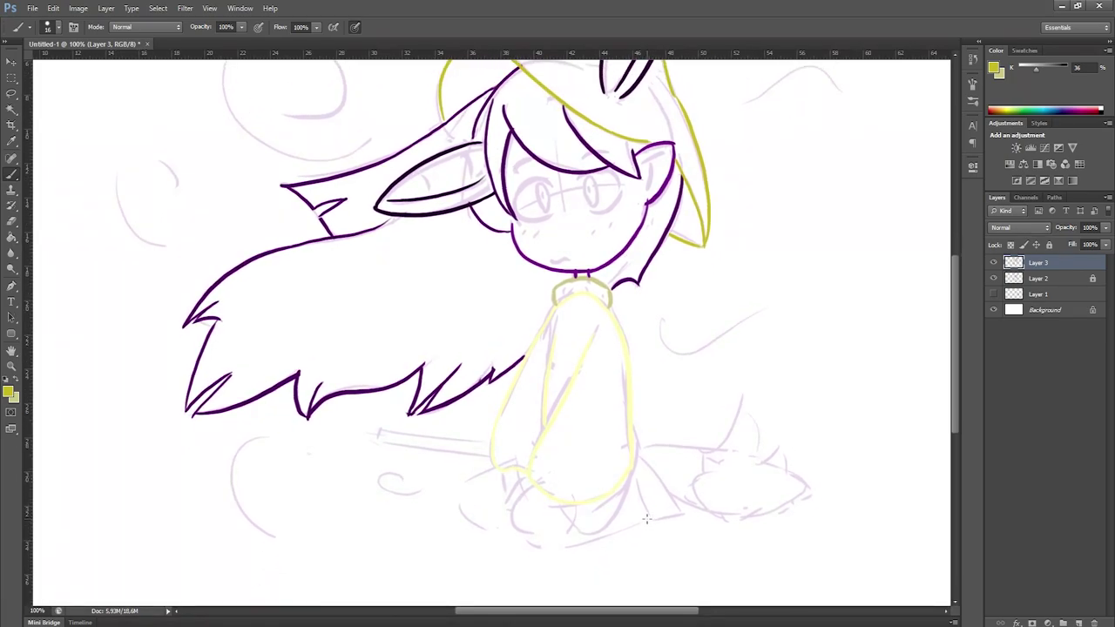
left_click(510, 260, "alt")
mouse_move(710, 451)
left_mouse_down()
mouse_move(782, 450)
mouse_move(805, 483)
mouse_move(786, 512)
mouse_move(723, 528)
mouse_move(694, 493)
mouse_move(696, 450)
mouse_move(679, 449)
mouse_move(705, 434)
left_mouse_up()
key("ctrl+z")
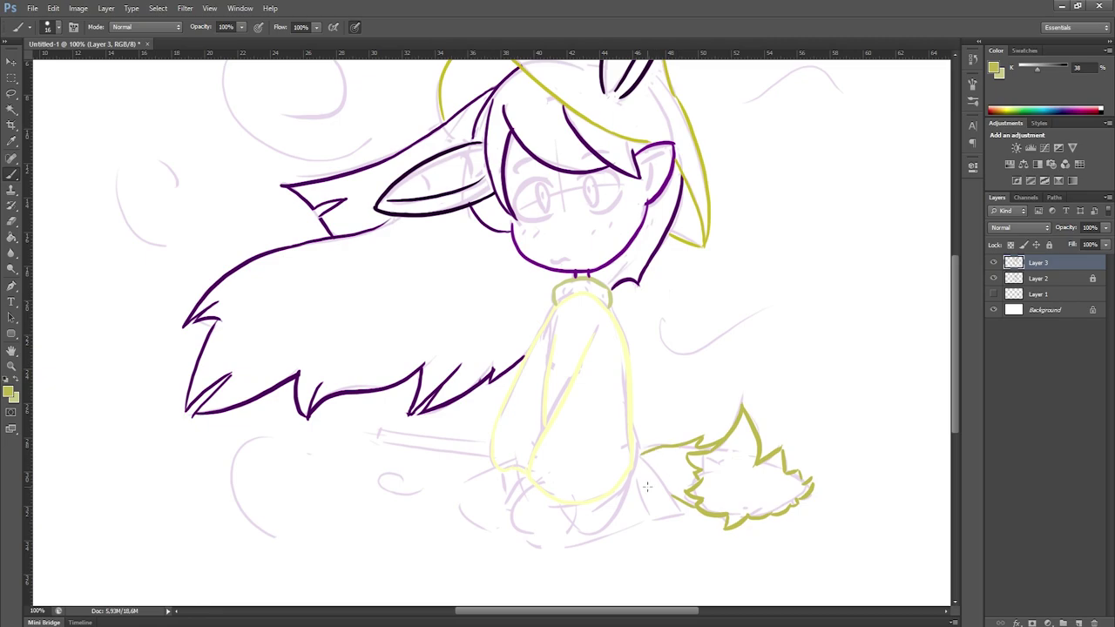
key("i")
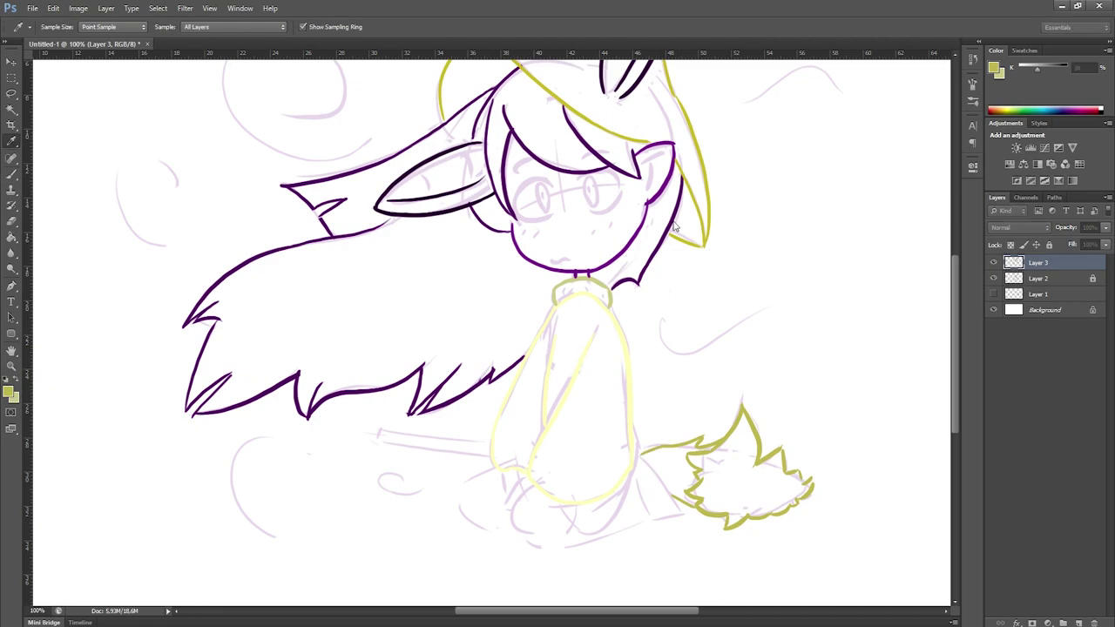
- Outline the two rounded shoe shapes under the sweater and the tapered piece beside the bristles in salmon orange
key("b")
left_click_drag(676, 457, 655, 514)
mouse_move(638, 459)
left_mouse_down()
mouse_move(651, 514)
mouse_move(681, 518)
left_mouse_up()
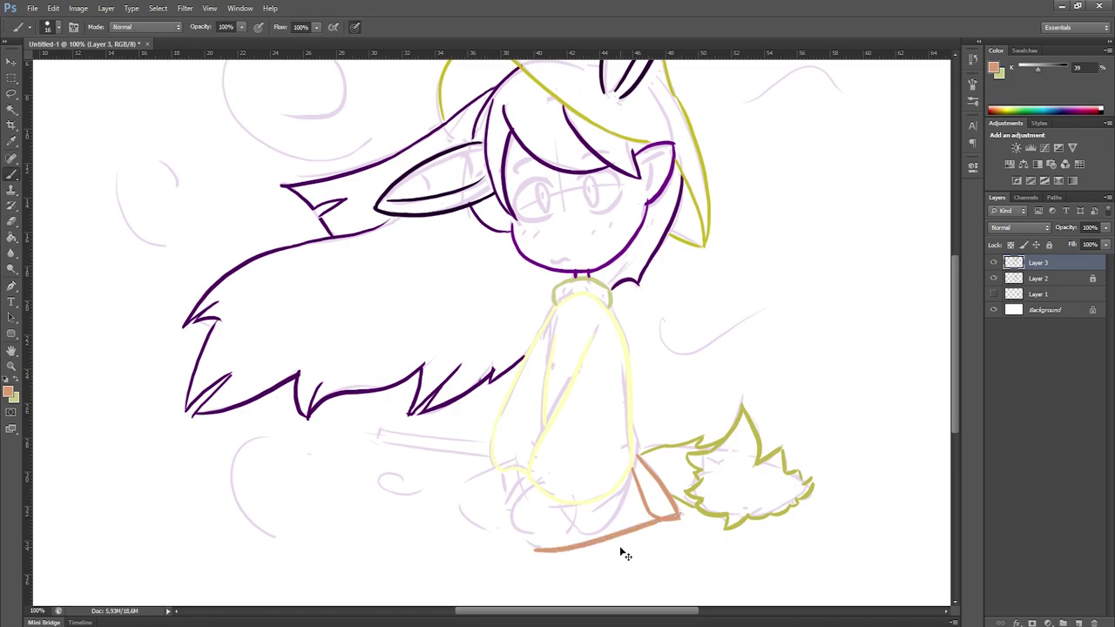
mouse_move(575, 510)
left_mouse_down()
mouse_move(544, 550)
mouse_move(516, 519)
mouse_move(537, 481)
left_mouse_up()
left_click_drag(457, 494, 516, 533)
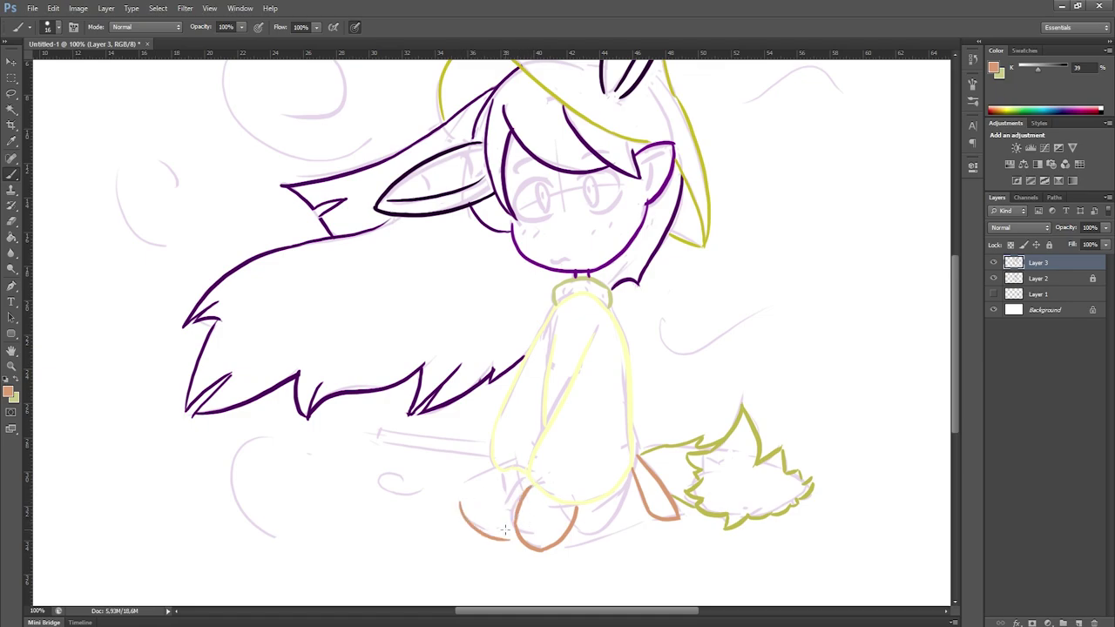
mouse_move(457, 493)
left_mouse_down()
mouse_move(505, 507)
mouse_move(504, 536)
left_mouse_up()
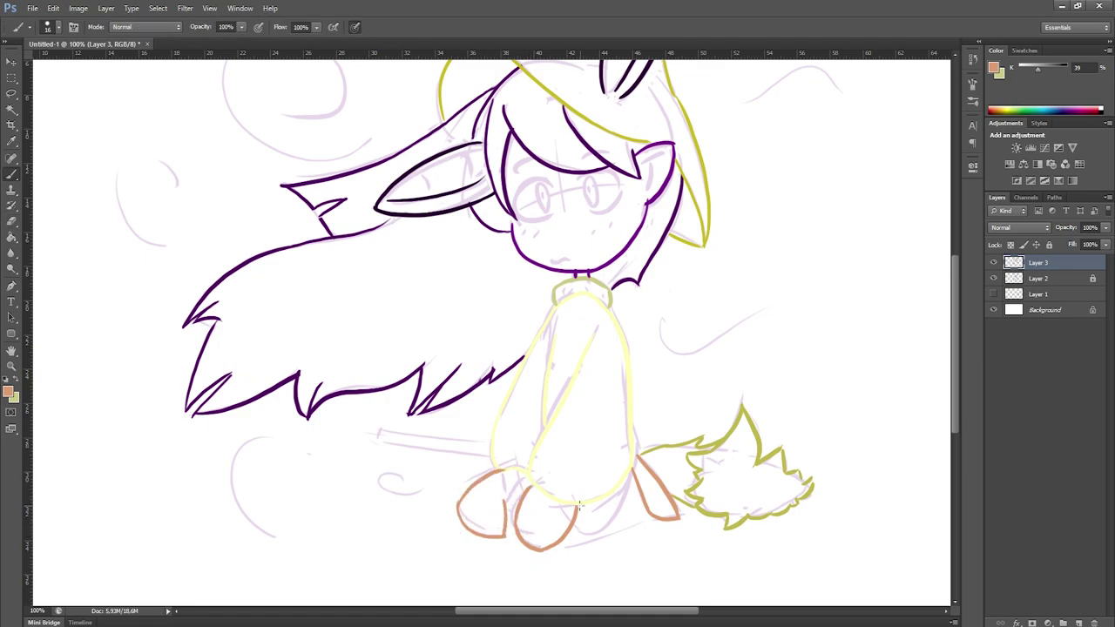
- Ink the underside of the leg and the lines between the two rounded shoe shapes in purple
left_click(488, 379, "alt")
left_click_drag(649, 515, 546, 549)
left_click_drag(502, 472, 514, 507)
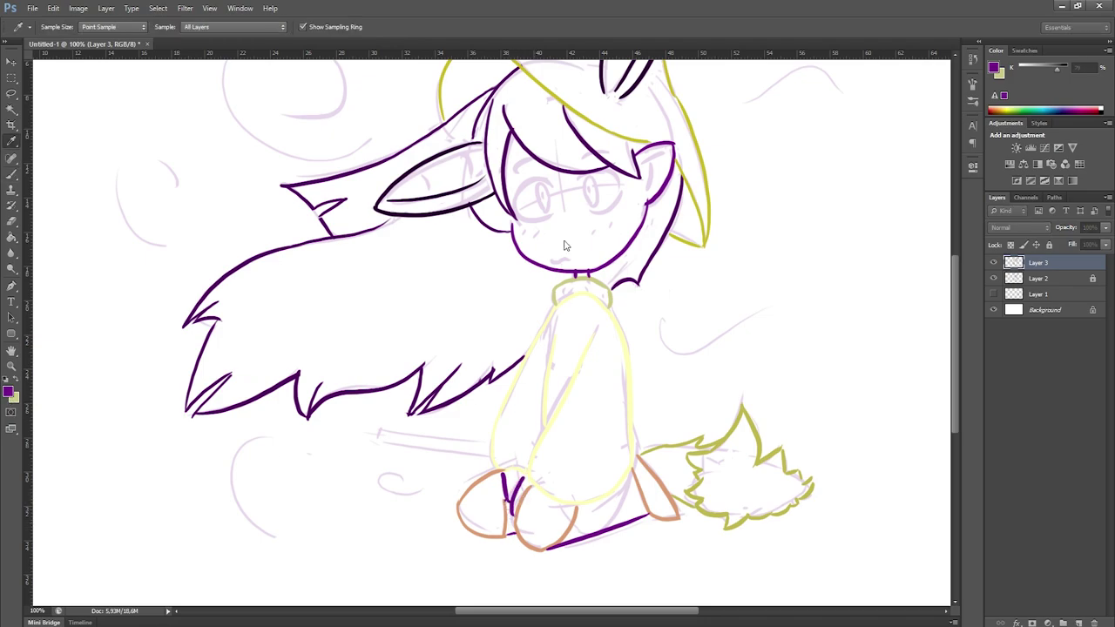
- Outline the broom handle sticking out in front of the sweater in dark maroon
left_click_drag(380, 431, 462, 440)
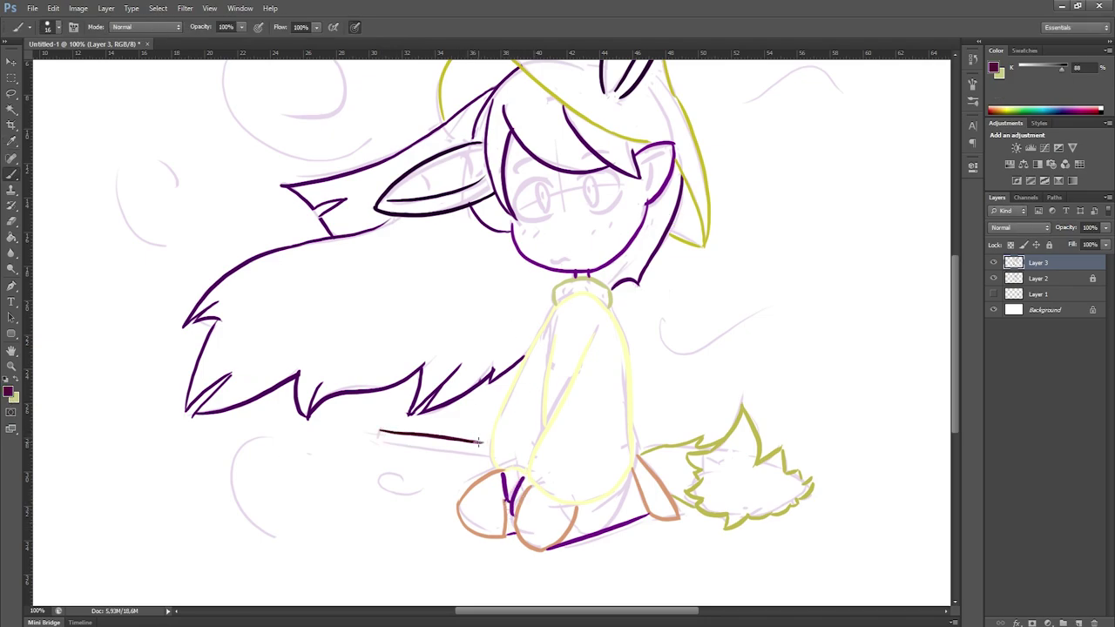
mouse_move(376, 441)
left_mouse_down()
mouse_move(484, 457)
mouse_move(376, 443)
left_mouse_up()
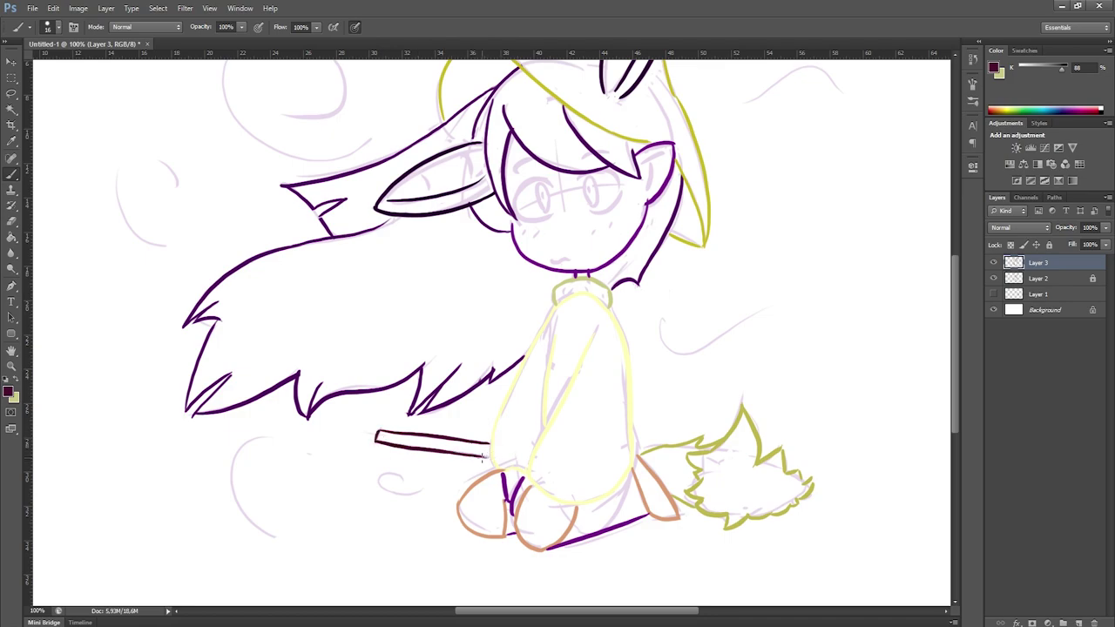
left_click(503, 461, "alt")
key("e")
key("b")
- Ink the lower curves of both eyes in bright yellow
left_click(582, 307, "alt")
left_click(513, 237, "alt")
left_click(573, 352, "alt")
left_click_drag(513, 203, 549, 211)
left_click_drag(592, 206, 624, 187)
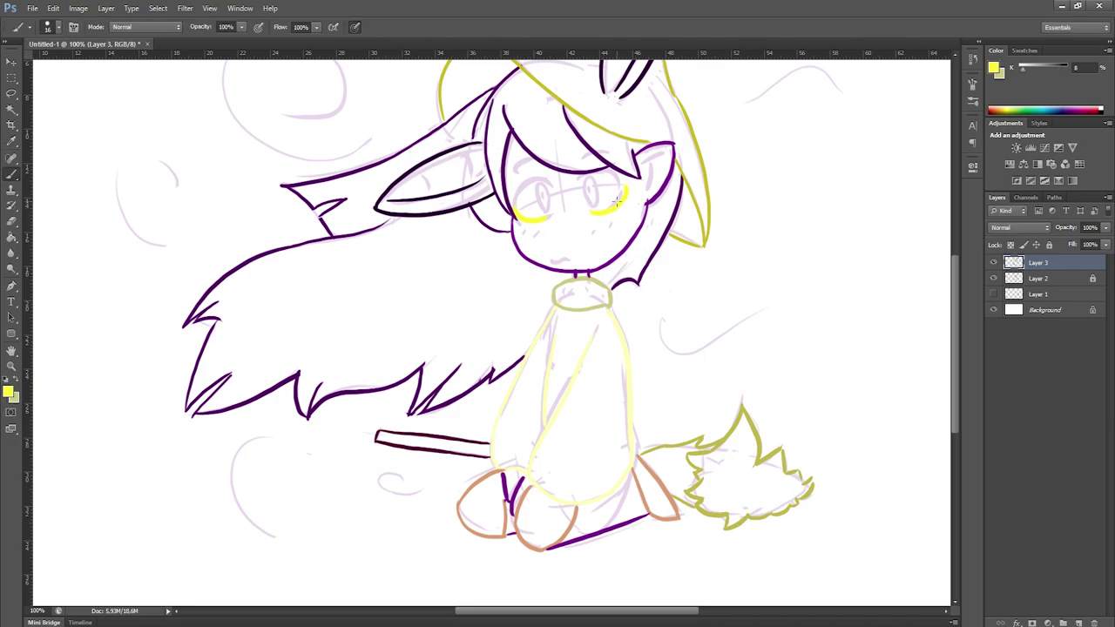
- Ink thick black upper lash lines over both eyes
scroll(627, 196, "up", 2)
left_click(349, 185, "alt")
mouse_move(472, 208)
left_mouse_down()
mouse_move(526, 164)
mouse_move(634, 165)
left_mouse_up()
left_click_drag(567, 159, 643, 165)
- Close the inner sides of both eye outlines in bright yellow
key("x")
left_click_drag(578, 178, 582, 208)
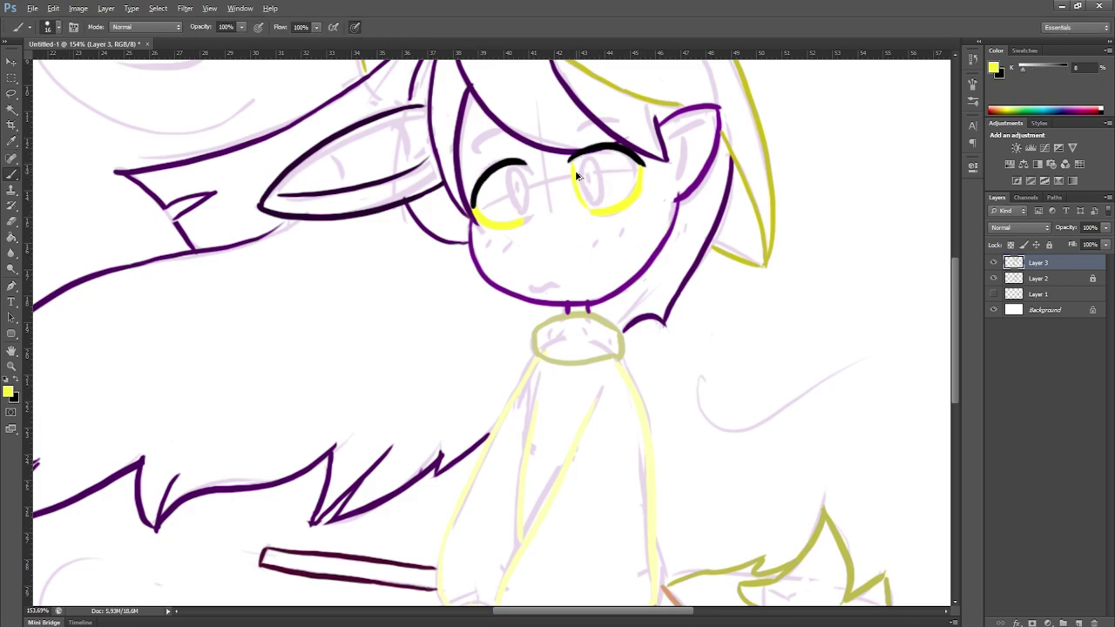
left_click_drag(528, 171, 526, 217)
left_click_drag(592, 158, 597, 168)
key("ctrl+z")
- Draw and fill the narrow oval pupils of both eyes in orange-brown
left_click(14, 384)
key("i")
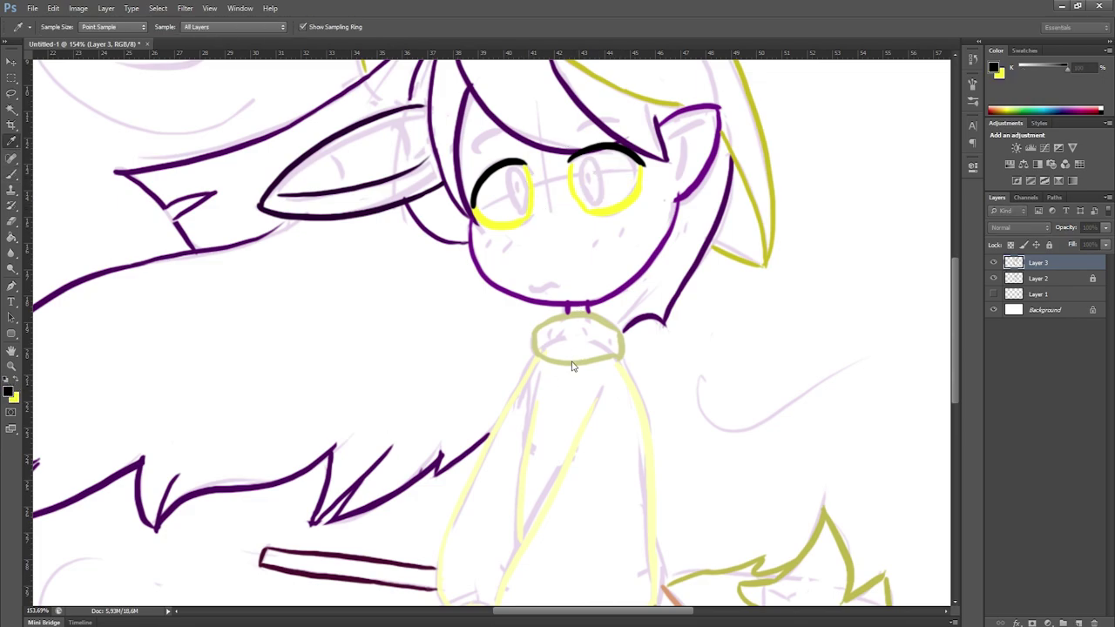
key("b")
left_click_drag(588, 159, 599, 172)
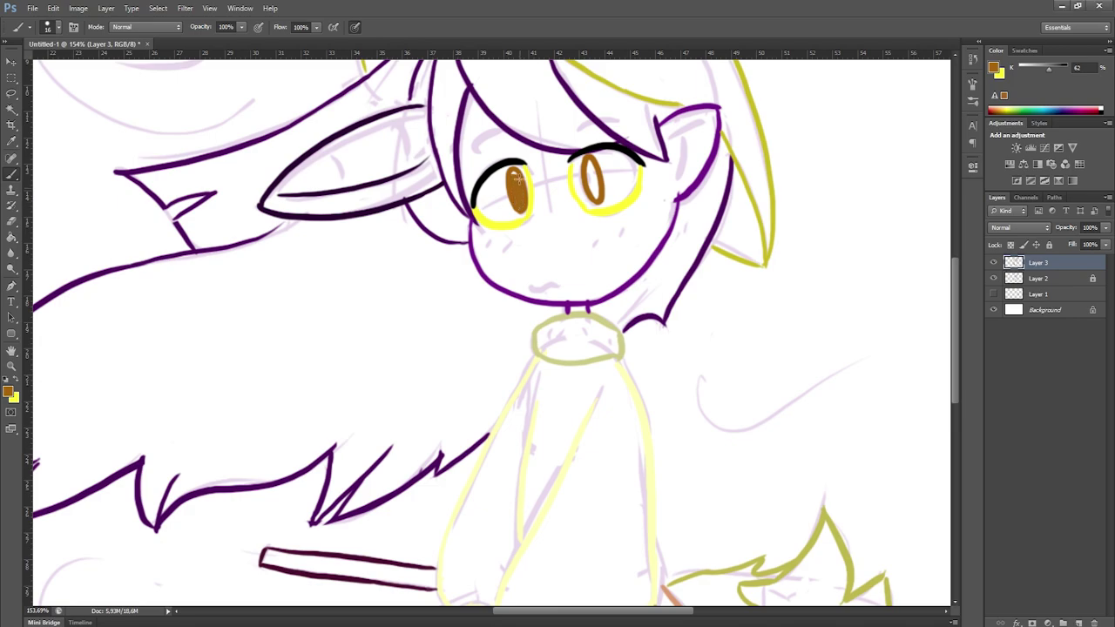
left_click(992, 279)
left_click(993, 279)
- Ink two thin arched eyebrows and a small wavy mouth in black
left_click(475, 266, "alt")
left_click_drag(531, 288, 549, 284)
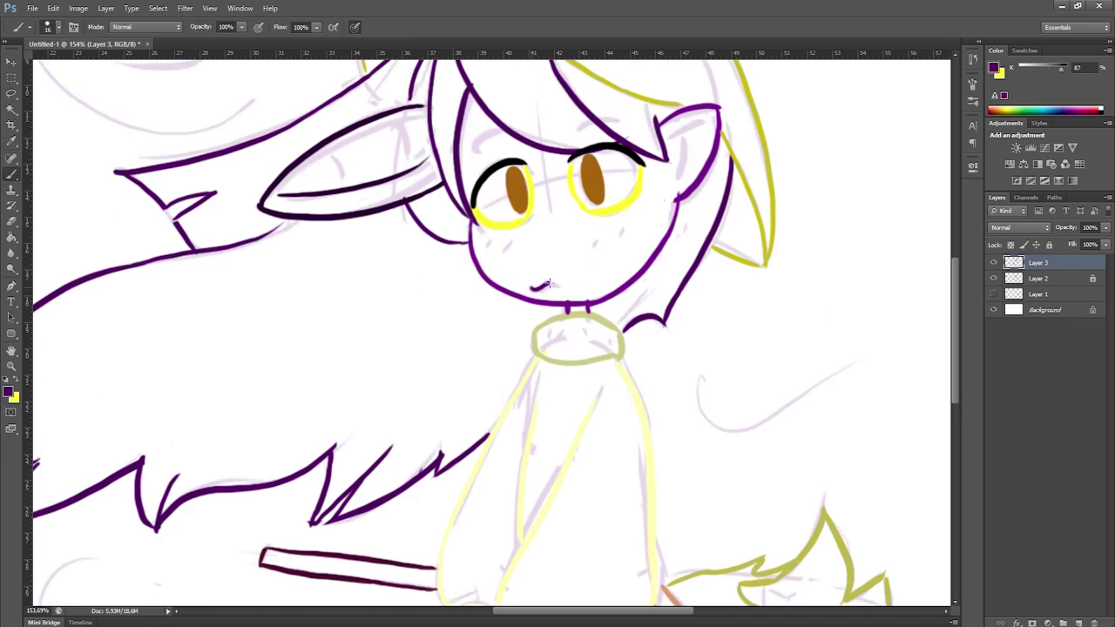
left_click(584, 155, "alt")
left_click_drag(571, 118, 615, 114)
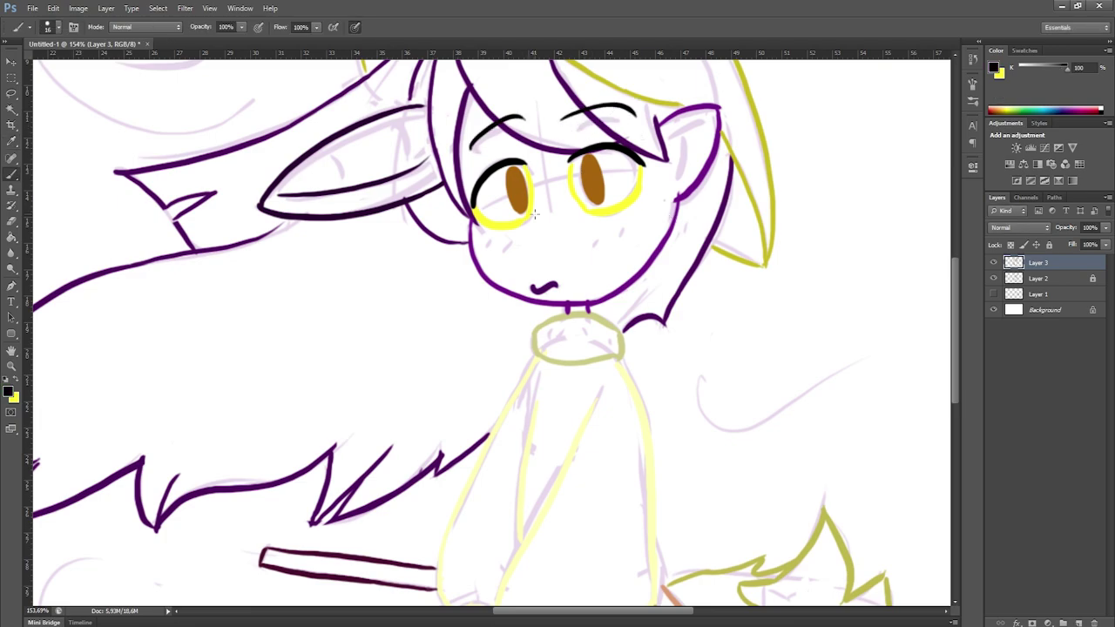
key("ctrl+z")
left_click_drag(529, 288, 556, 283)
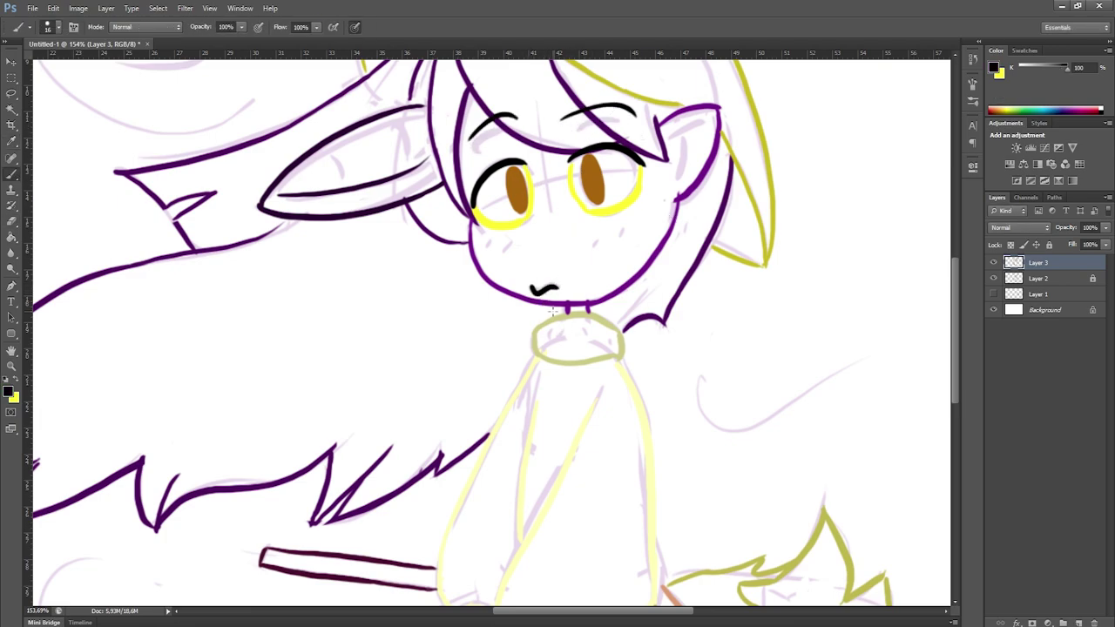
- Ink the inner fold lines of the pointed elf ear in dark purple, and check the line art with the sketch hidden
left_click(672, 145, "alt")
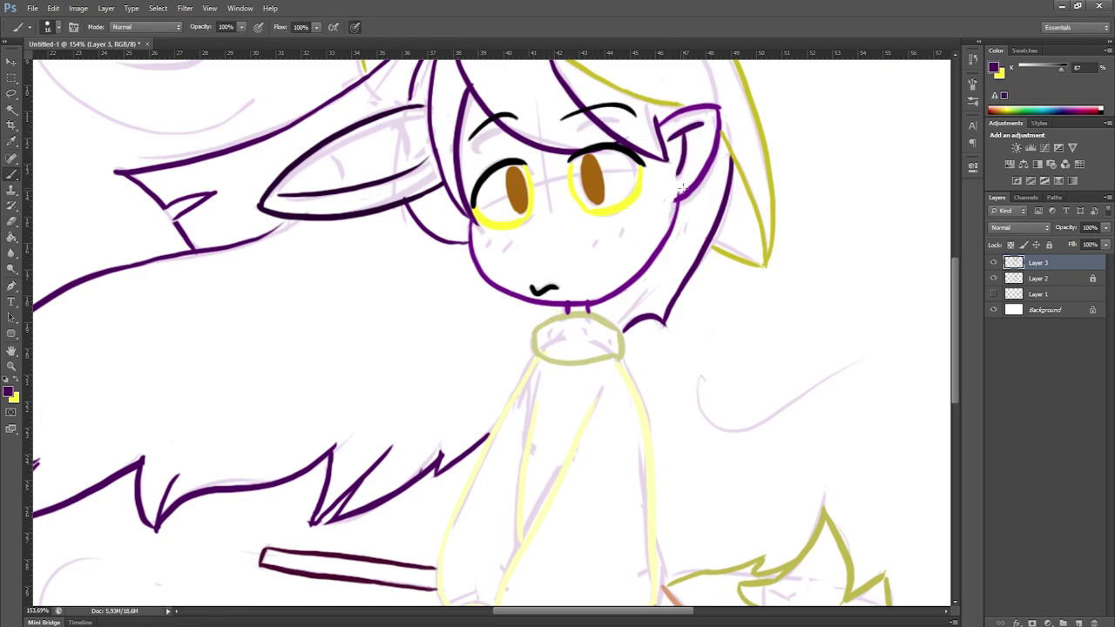
key("e")
left_click(993, 279)
key("ctrl+minus")
key("ctrl+minus")
key("ctrl+minus")
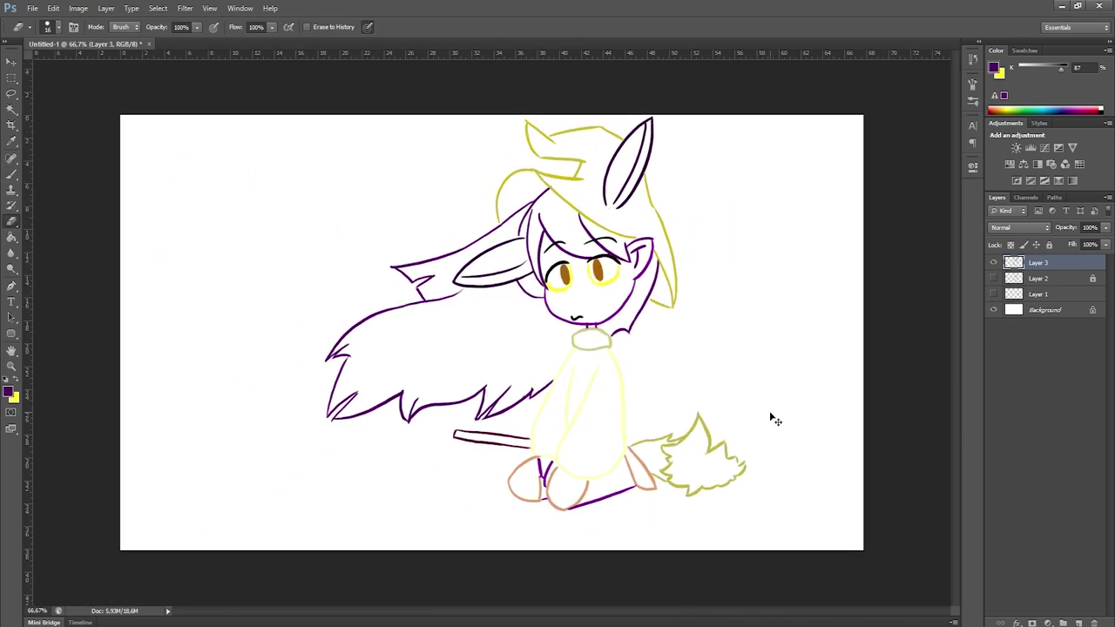
key("ctrl+1")
left_click(993, 279)
key("i")
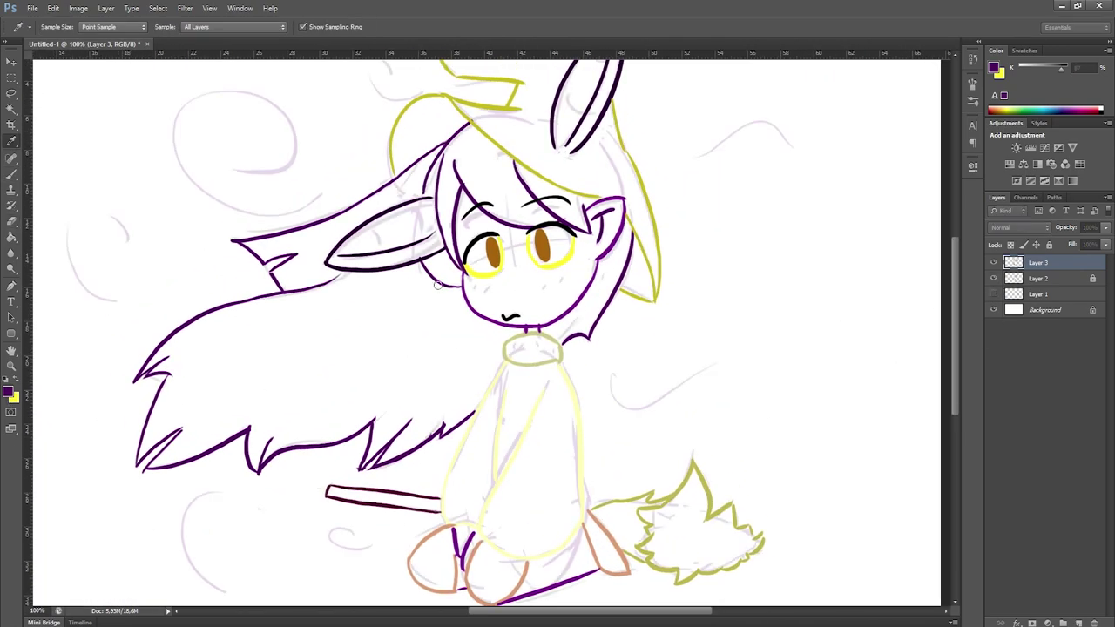
key("e")
key("b")
mouse_move(697, 159)
left_mouse_down()
mouse_move(810, 130)
mouse_move(805, 120)
left_mouse_up()
key("ctrl+z")
key("ctrl+z")
- Hide the sketch and add a new layer for colour between it and the line art
left_click(994, 278)
left_click(1032, 279)
left_click(1078, 624)
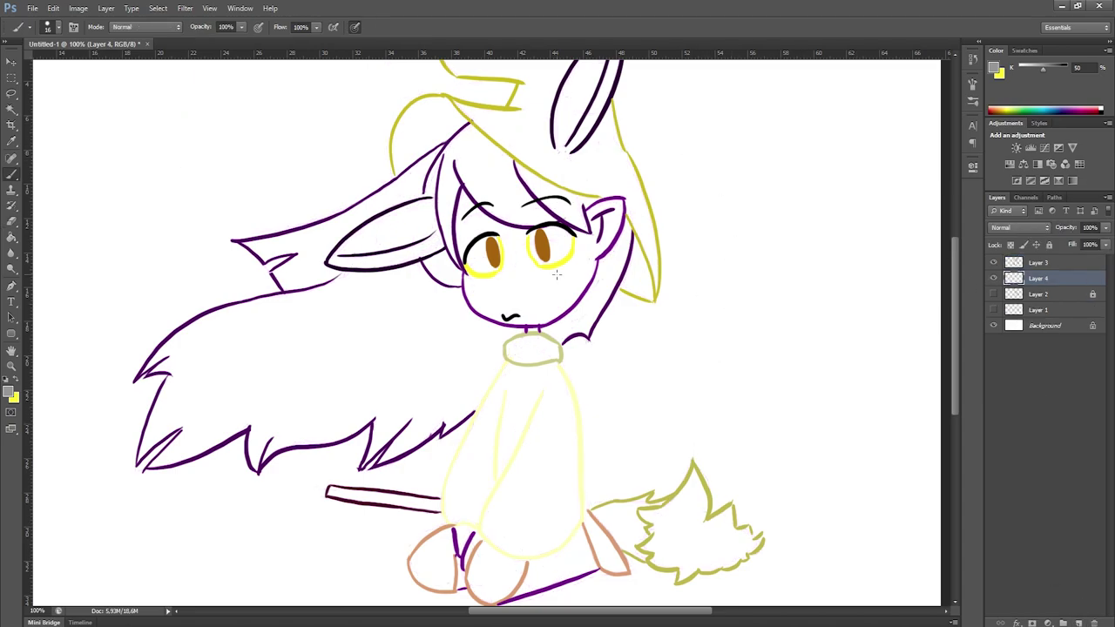
- Paint the face and the pointed ear in muted purple on Layer 4
left_click_drag(562, 277, 549, 313)
key("ctrl+z")
mouse_move(505, 253)
left_mouse_down()
mouse_move(575, 296)
mouse_move(583, 275)
left_mouse_up()
key("ctrl+z")
mouse_move(514, 305)
left_mouse_down()
mouse_move(610, 213)
mouse_move(522, 279)
mouse_move(474, 204)
left_mouse_up()
- Select the whites of both eyes and fill them with bright yellow
key("w")
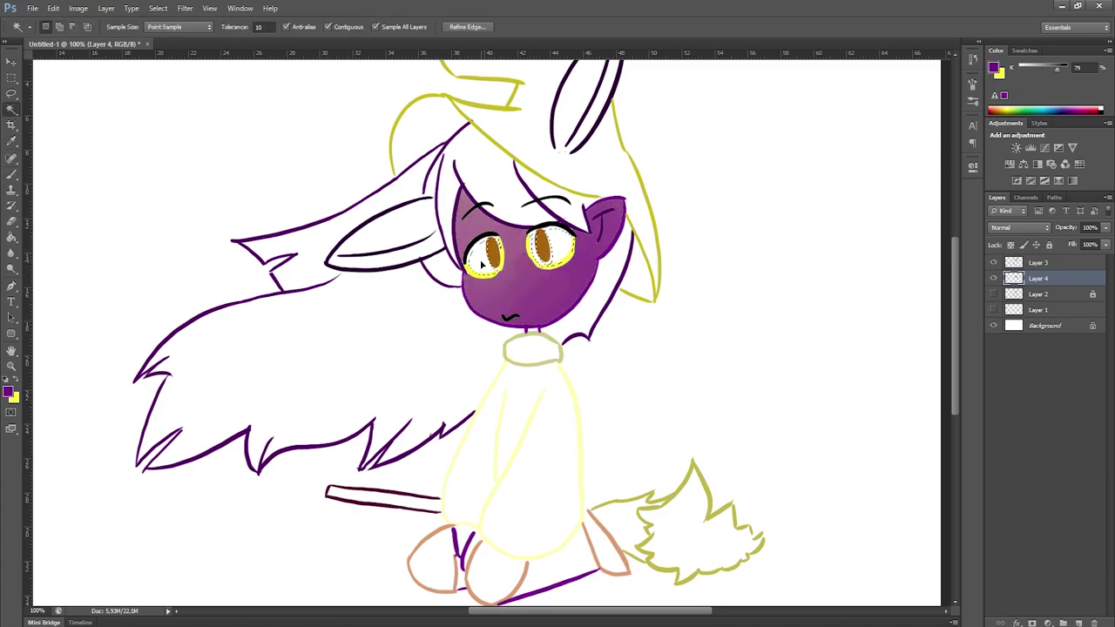
key("b")
key("x")
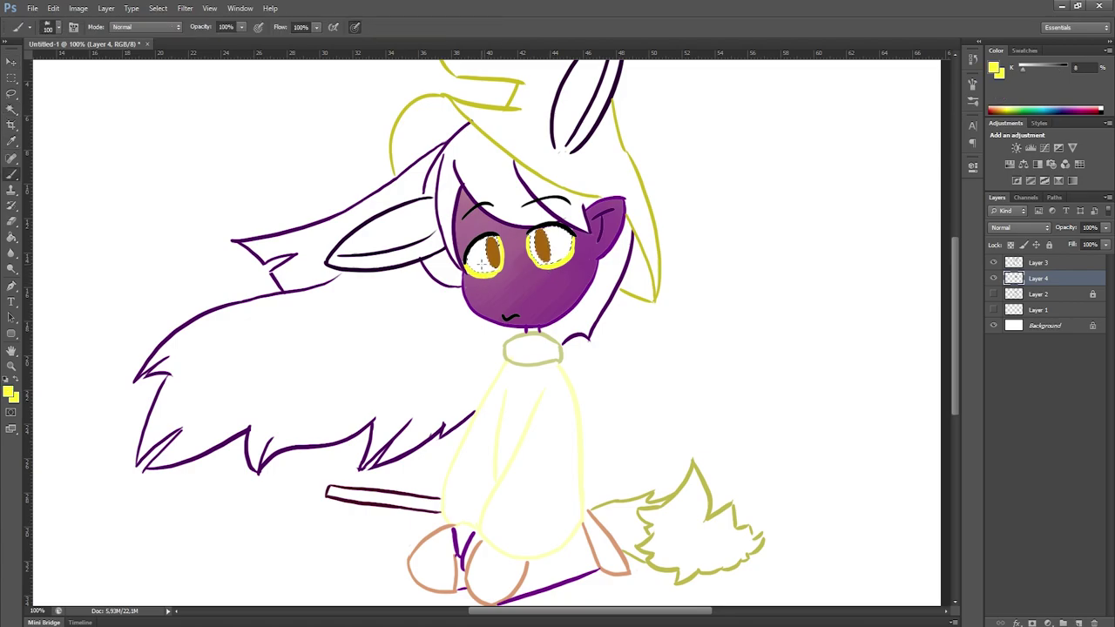
key("w")
key("ctrl+d")
- Select the face and ear area and shade it with a deeper purple
left_click(566, 297)
key("b")
key("x")
left_click_drag(522, 286, 493, 305)
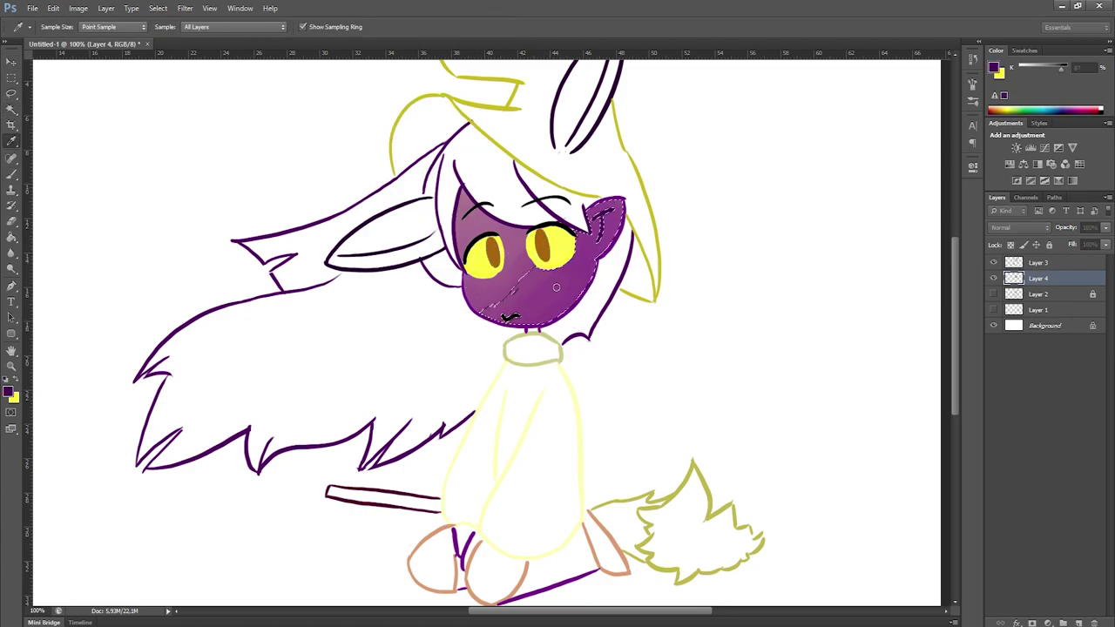
- Select the hair and paint it in muted purple fading to a yellowish tan at the windblown tips
key("w")
left_click(466, 358)
key("b")
left_click_drag(466, 358, 383, 366)
key("ctrl+z")
mouse_move(470, 244)
left_mouse_down()
mouse_move(409, 383)
mouse_move(381, 364)
left_mouse_up()
key("ctrl+z")
left_click_drag(252, 305, 156, 453)
key("ctrl+z")
key("i")
key("b")
mouse_move(257, 309)
left_mouse_down()
mouse_move(186, 404)
mouse_move(488, 366)
mouse_move(436, 174)
mouse_move(609, 253)
mouse_move(372, 198)
mouse_move(426, 365)
mouse_move(319, 323)
mouse_move(435, 340)
mouse_move(212, 351)
mouse_move(348, 444)
mouse_move(174, 331)
mouse_move(174, 435)
mouse_move(306, 399)
mouse_move(287, 296)
mouse_move(400, 200)
mouse_move(488, 366)
mouse_move(504, 370)
mouse_move(314, 348)
mouse_move(269, 401)
left_mouse_up()
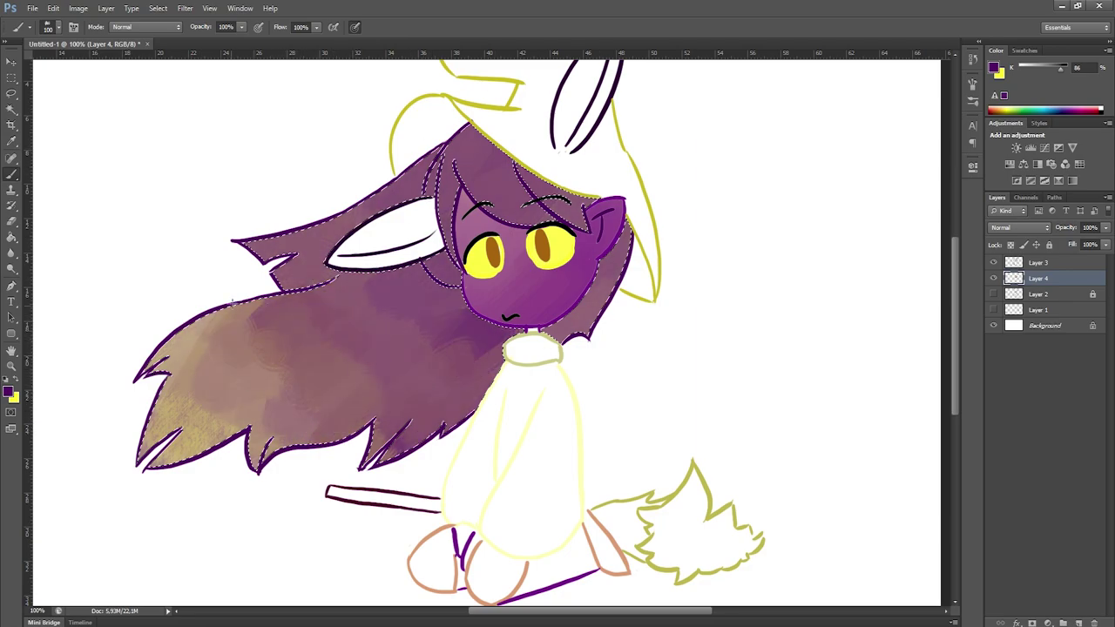
- Repaint the selected hair in a deeper purple, from the fringe to the windblown tips
key("Delete")
key("ctrl+z")
mouse_move(263, 346)
left_mouse_down()
mouse_move(231, 370)
mouse_move(272, 420)
mouse_move(284, 345)
mouse_move(269, 374)
mouse_move(371, 343)
mouse_move(342, 363)
mouse_move(385, 299)
mouse_move(425, 331)
mouse_move(299, 369)
mouse_move(347, 328)
mouse_move(331, 322)
mouse_move(229, 511)
left_mouse_up()
left_click(641, 250, "alt")
left_click_drag(292, 388, 460, 429)
mouse_move(601, 261)
left_mouse_down()
mouse_move(601, 192)
mouse_move(466, 168)
mouse_move(308, 218)
mouse_move(414, 335)
mouse_move(193, 430)
mouse_move(244, 278)
mouse_move(365, 453)
left_mouse_up()
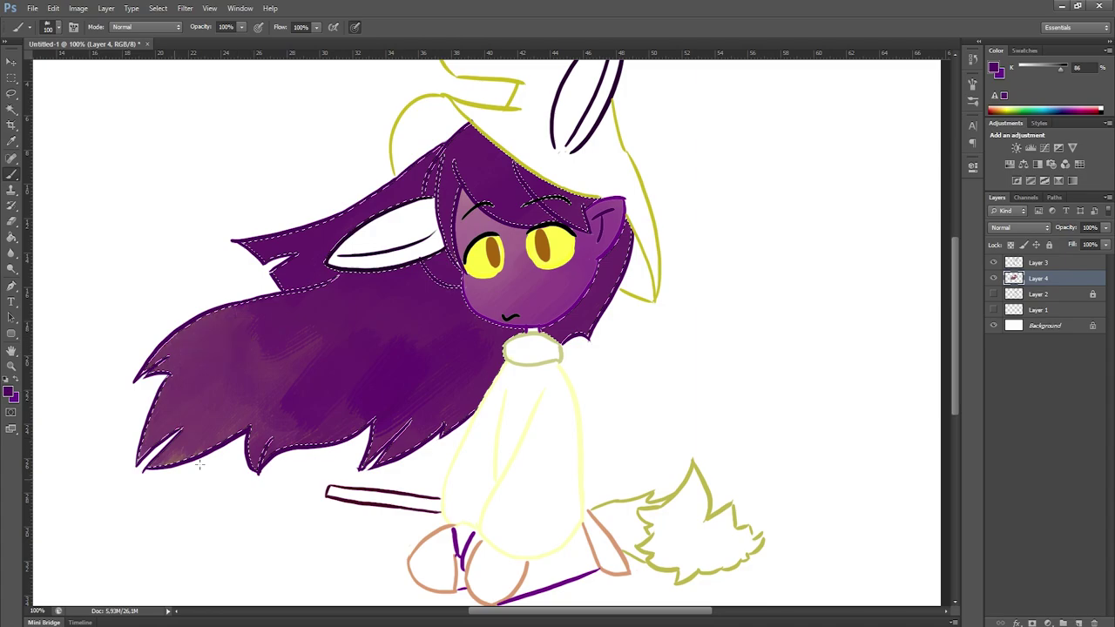
- Select the sweater's body and sleeves and fill them with pale cream yellow
key("w")
left_click(568, 468)
key("i")
left_click(578, 414)
key("b")
mouse_move(558, 384)
left_mouse_down()
mouse_move(513, 487)
mouse_move(488, 453)
left_mouse_up()
key("ctrl+z")
left_click_drag(549, 392, 479, 447)
- Fill the sweater's collar with its muted olive outline colour
key("i")
left_click(540, 348)
key("b")
left_click_drag(514, 348, 557, 353)
- Select the neck, switch to Layer 3 and fill the neck with purple
key("w")
key("i")
left_click(518, 594)
key("w")
left_click(509, 590)
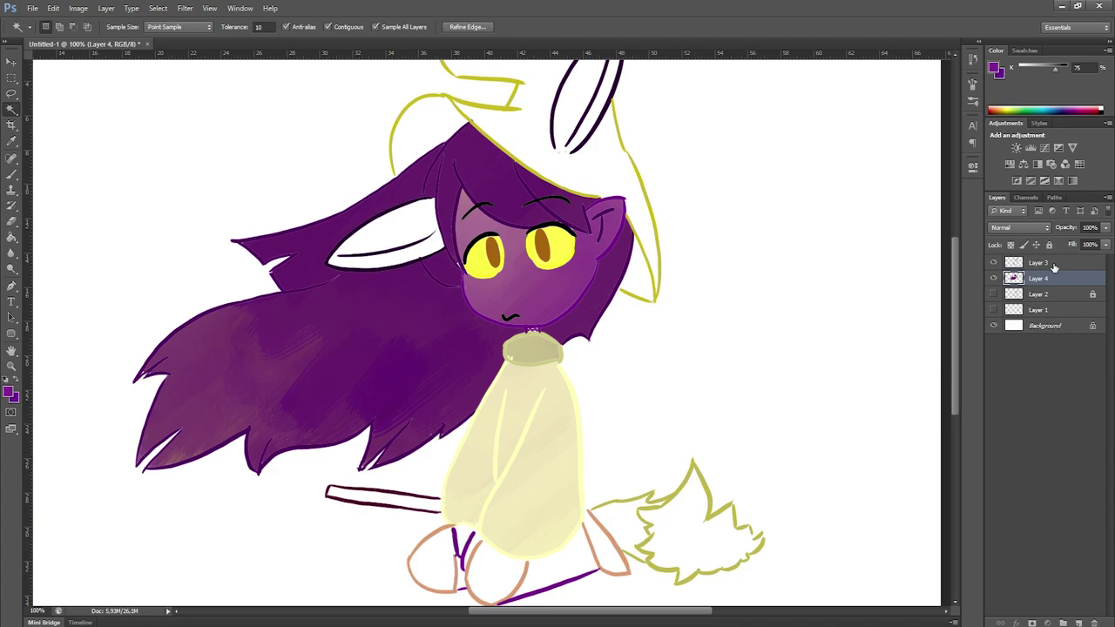
left_click(1049, 266)
key("b")
key("i")
key("w")
key("i")
left_click(523, 568)
key("b")
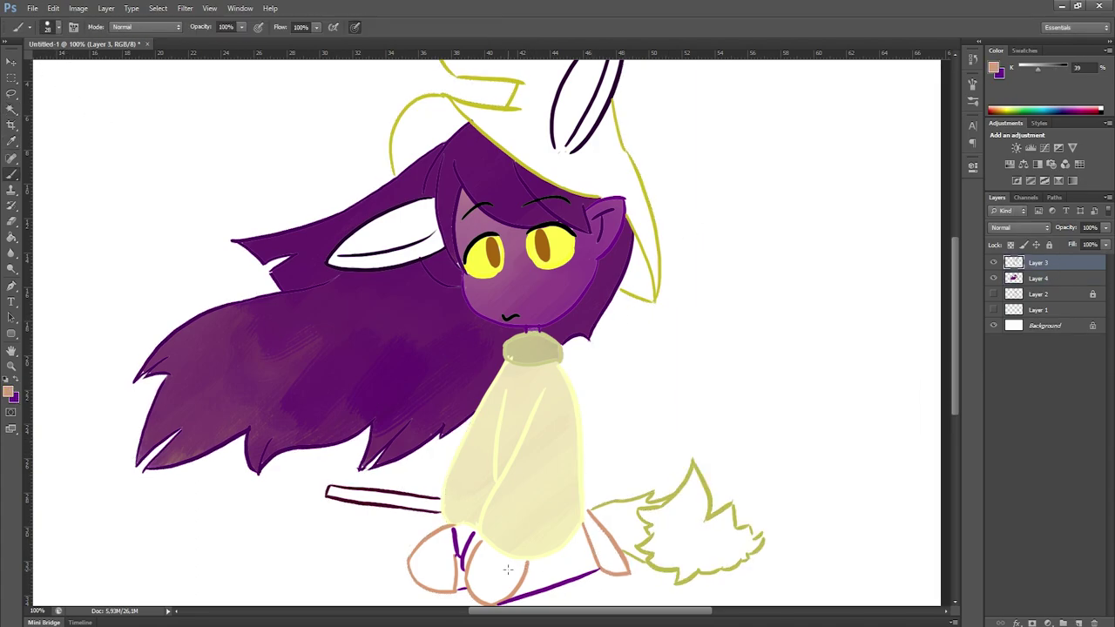
left_click(467, 555, "alt")
- Fill the broom's bristles and their binding with soft, pale olive yellow
left_click(591, 513, "alt")
left_click(746, 557)
left_click_drag(662, 522, 731, 549)
key("ctrl+z")
left_click_drag(671, 522, 740, 553)
key("ctrl+z")
mouse_move(662, 531)
left_mouse_down()
mouse_move(732, 548)
mouse_move(618, 509)
mouse_move(732, 549)
mouse_move(704, 547)
left_mouse_up()
key("ctrl+d")
- Select the inside of the broom handle and fill it with dark maroon
key("w")
left_click(383, 497)
key("b")
left_click(326, 493, "alt")
mouse_move(331, 497)
left_mouse_down()
mouse_move(440, 500)
mouse_move(348, 498)
left_mouse_up()
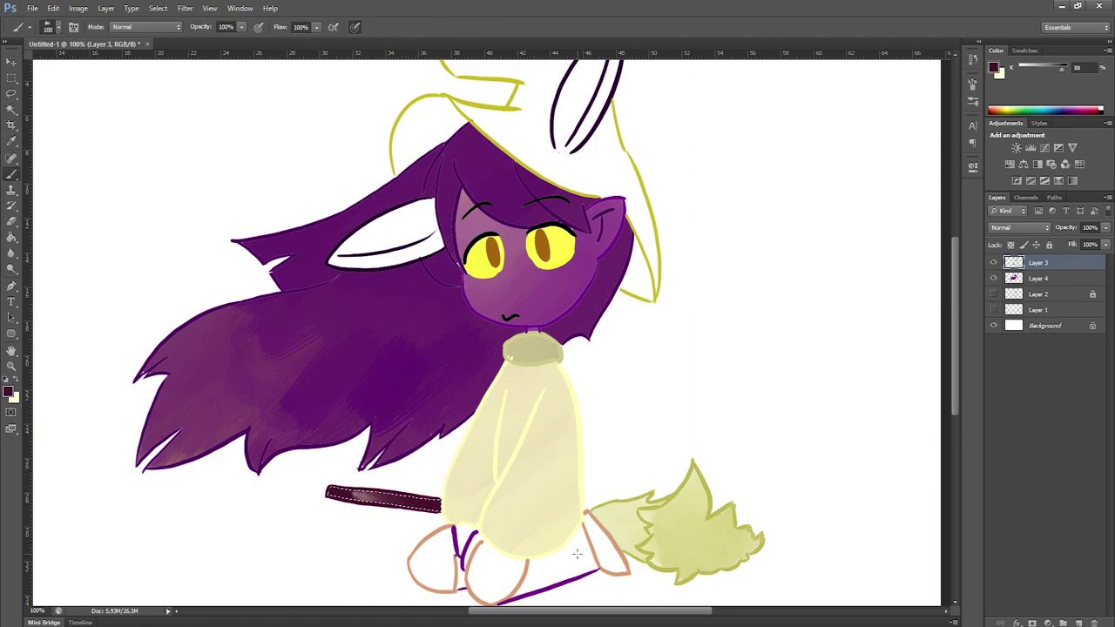
- Fill the leg and the gap between the rounded shoe shapes with purple
key("w")
left_click(577, 565)
key("b")
left_click(554, 322, "alt")
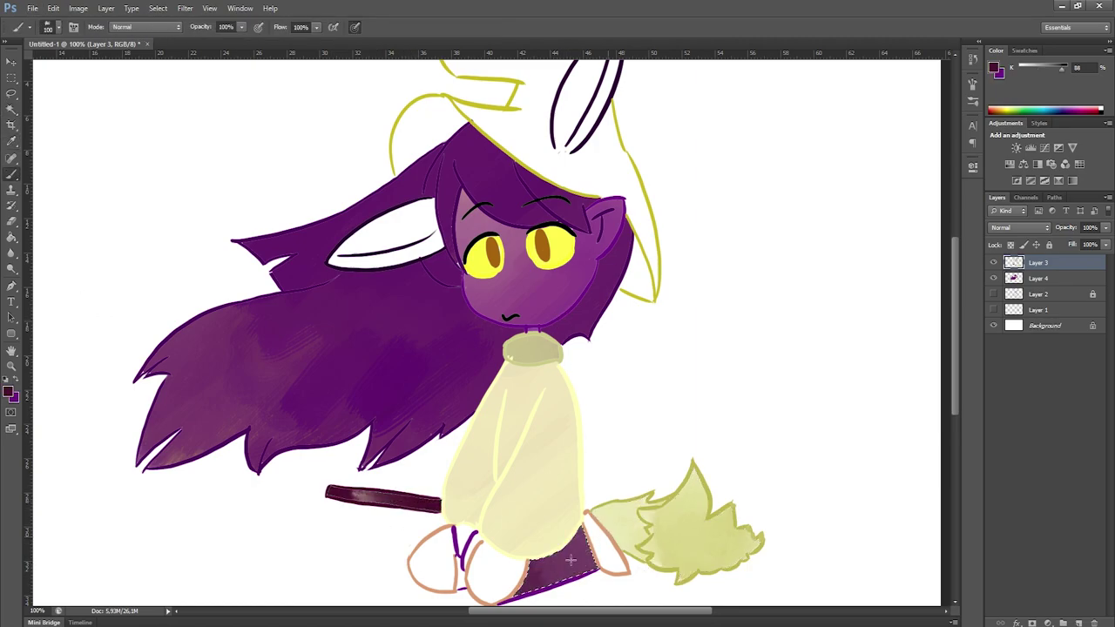
left_click_drag(570, 579, 531, 566)
mouse_move(460, 527)
left_mouse_down()
mouse_move(475, 579)
mouse_move(513, 584)
left_mouse_up()
- Select both rounded shoe shapes together and fill them with salmon orange
key("w")
left_click(435, 561)
left_click(497, 576, "shift")
key("b")
left_click(417, 557, "alt")
- Select the tapered piece beside the bristles and fill it with orange-brown
key("w")
left_click(610, 558)
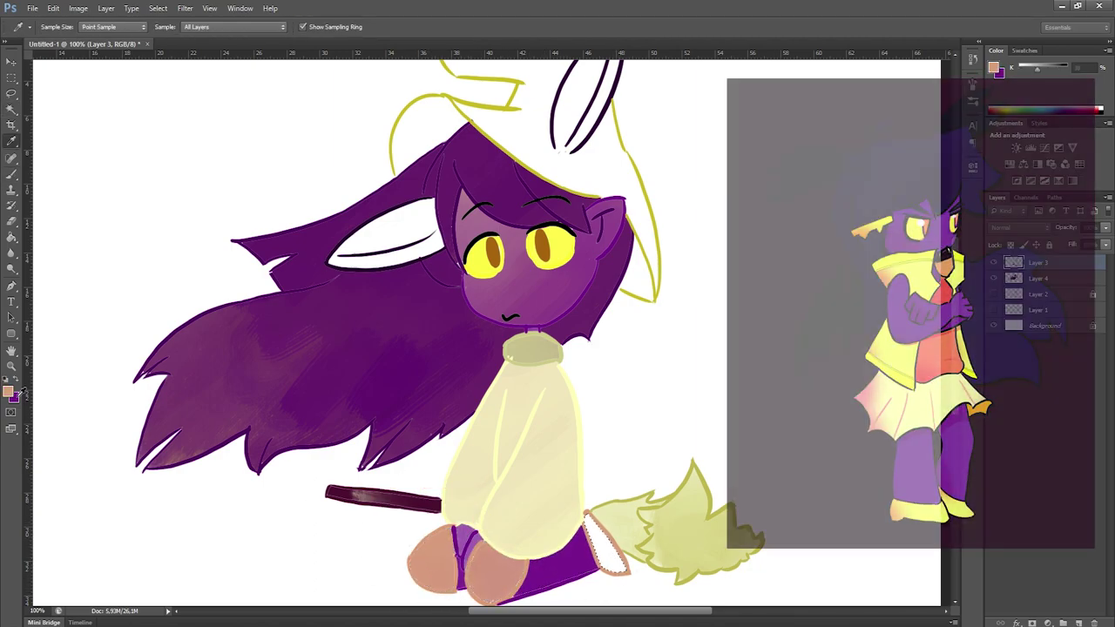
key("b")
left_click(620, 568, "alt")
- Select the hat's interior and try a first olive-yellow shading over it
key("w")
left_click(649, 252)
key("b")
scroll(707, 378, "up", 3)
left_click(507, 135, "alt")
mouse_move(507, 135)
left_mouse_down()
mouse_move(566, 174)
mouse_move(644, 340)
left_mouse_up()
key("ctrl+z")
key("x")
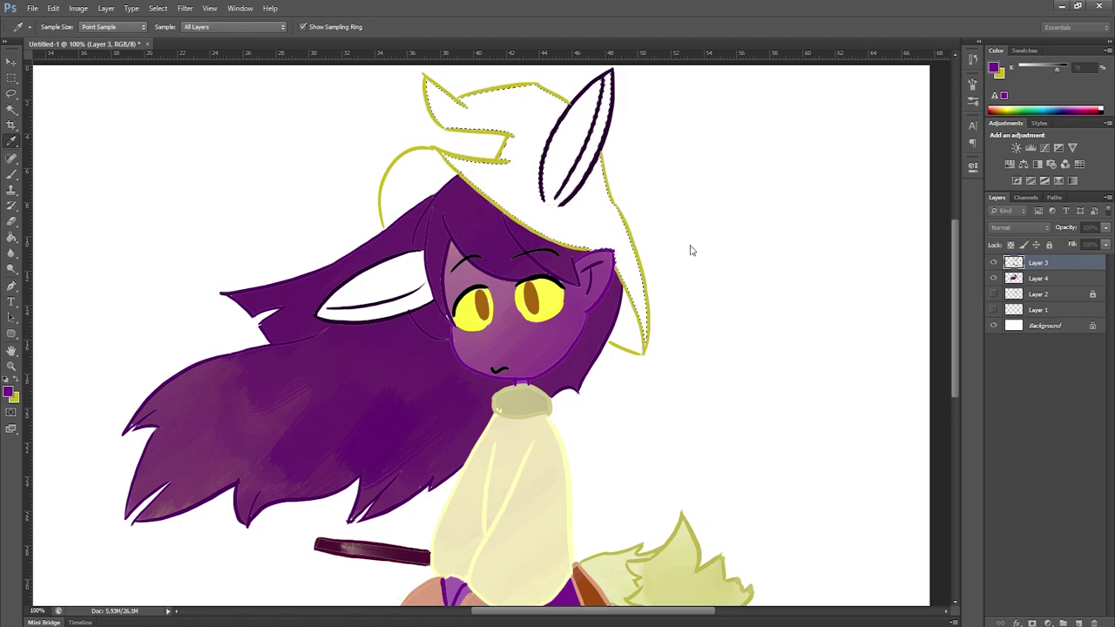
key("ctrl+d")
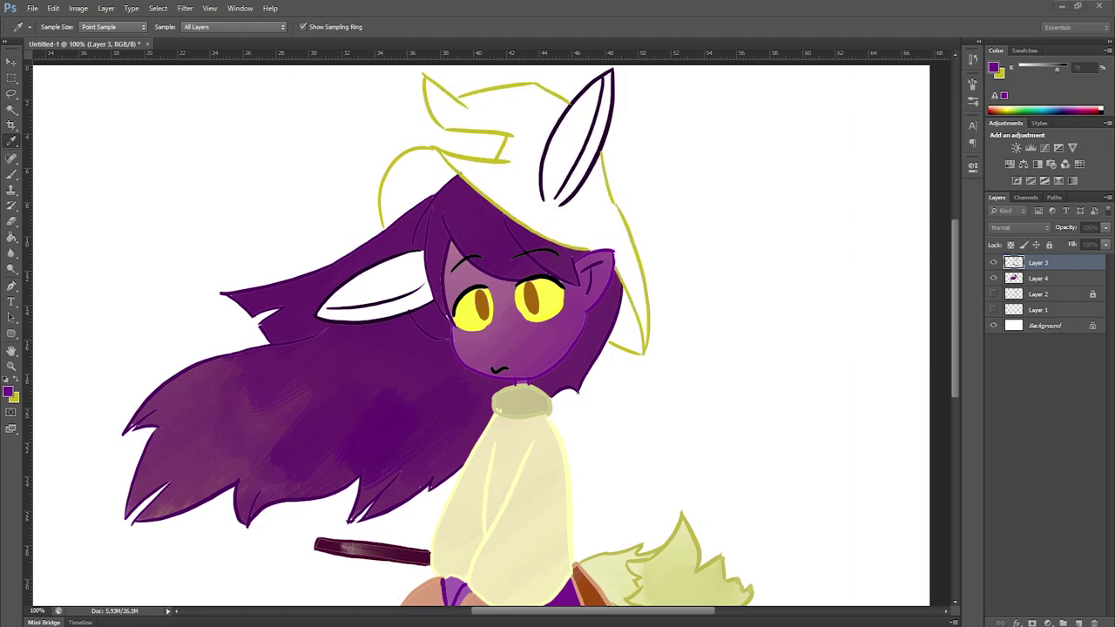
- Reselect the hat's interior and paint it, including the upright ear, with soft olive-yellow shading
key("ctrl+shift+d")
key("x")
key("b")
mouse_move(609, 252)
left_mouse_down()
mouse_move(638, 326)
mouse_move(523, 130)
mouse_move(453, 96)
left_mouse_up()
key("ctrl+z")
left_click_drag(619, 287, 436, 96)
mouse_move(594, 228)
left_mouse_down()
mouse_move(453, 96)
mouse_move(600, 105)
mouse_move(627, 261)
mouse_move(560, 207)
left_mouse_up()
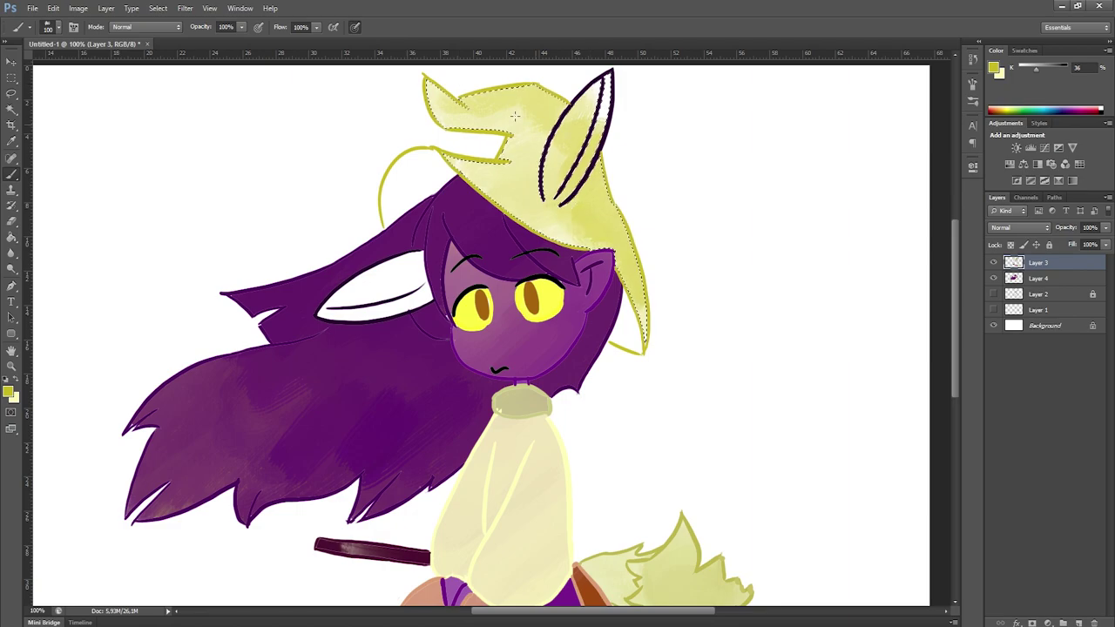
- Select the interior of the white ear lying over the hair and paint it with dark grey-purple shading
key("w")
key("b")
mouse_move(418, 261)
left_mouse_down()
mouse_move(366, 288)
mouse_move(409, 296)
mouse_move(340, 315)
left_mouse_up()
- Try another shading pass over the same ear with a newly sampled colour, and undo it
key("i")
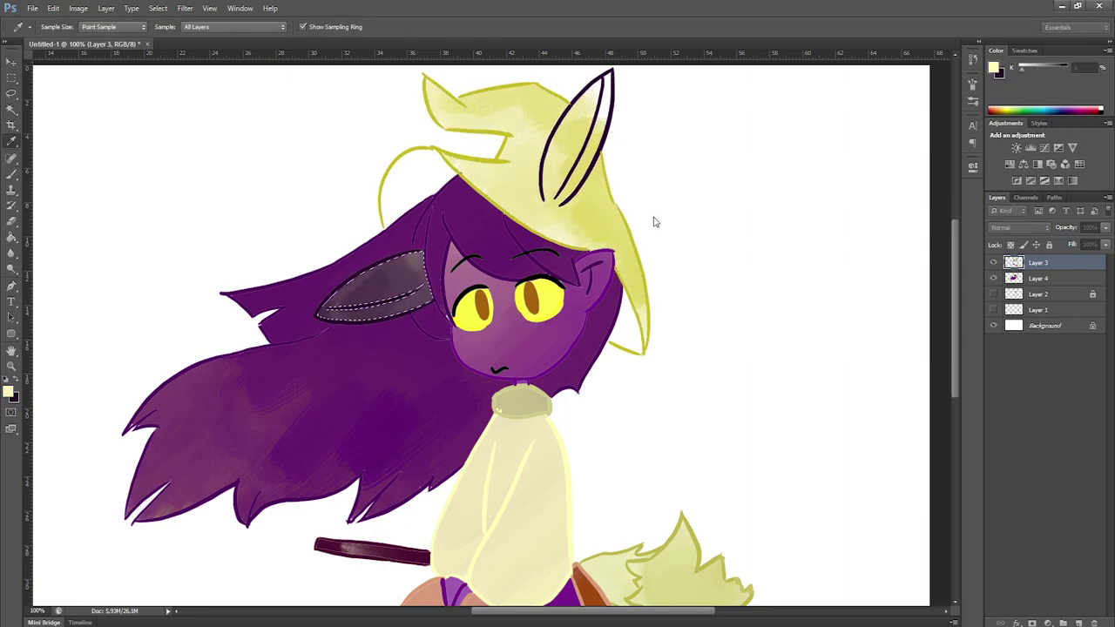
left_click(384, 339)
key("b")
mouse_move(410, 261)
left_mouse_down()
mouse_move(264, 349)
mouse_move(395, 312)
mouse_move(332, 313)
mouse_move(429, 280)
mouse_move(359, 333)
left_mouse_up()
key("ctrl+z")
key("ctrl+z")
key("ctrl+z")
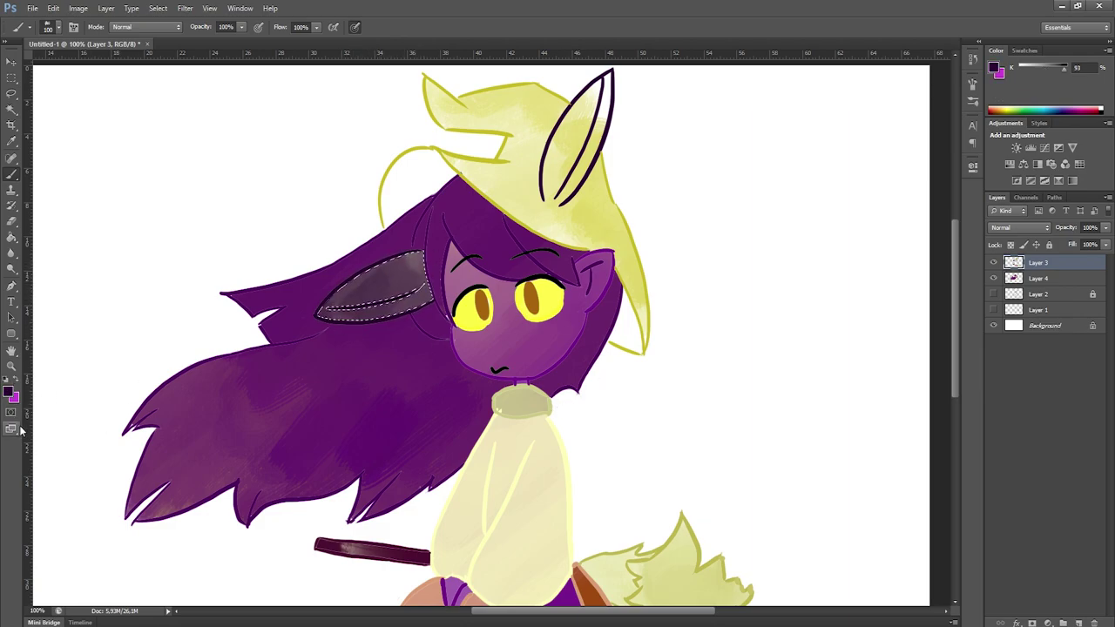
- Select the interior of the upright ear on the hat and paint it with dark purple shading from base to tip
key("w")
left_click(561, 155)
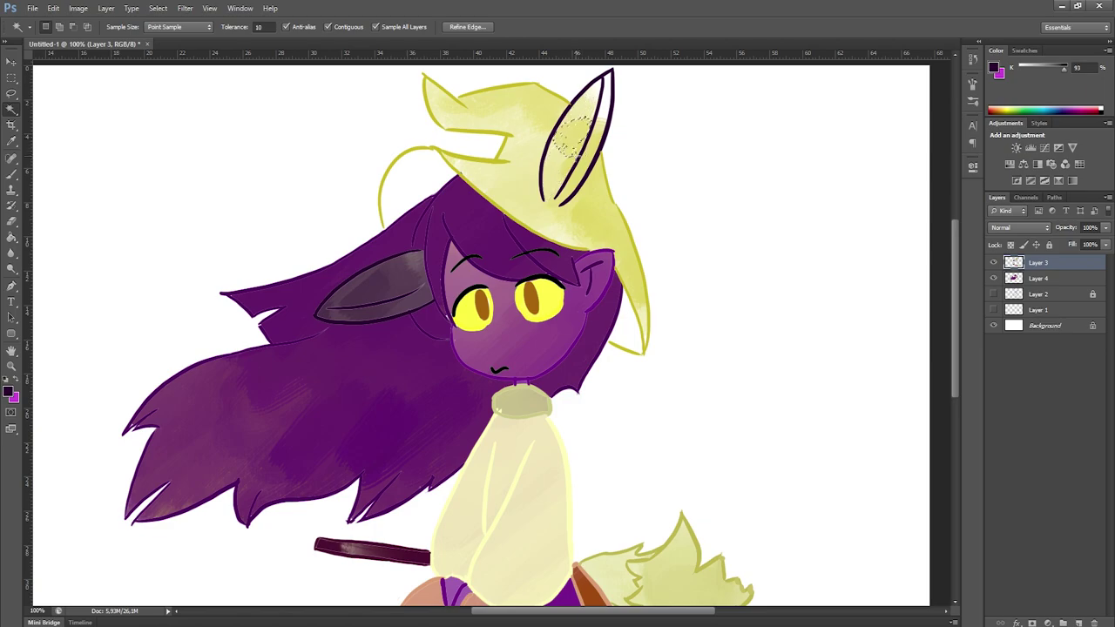
key("b")
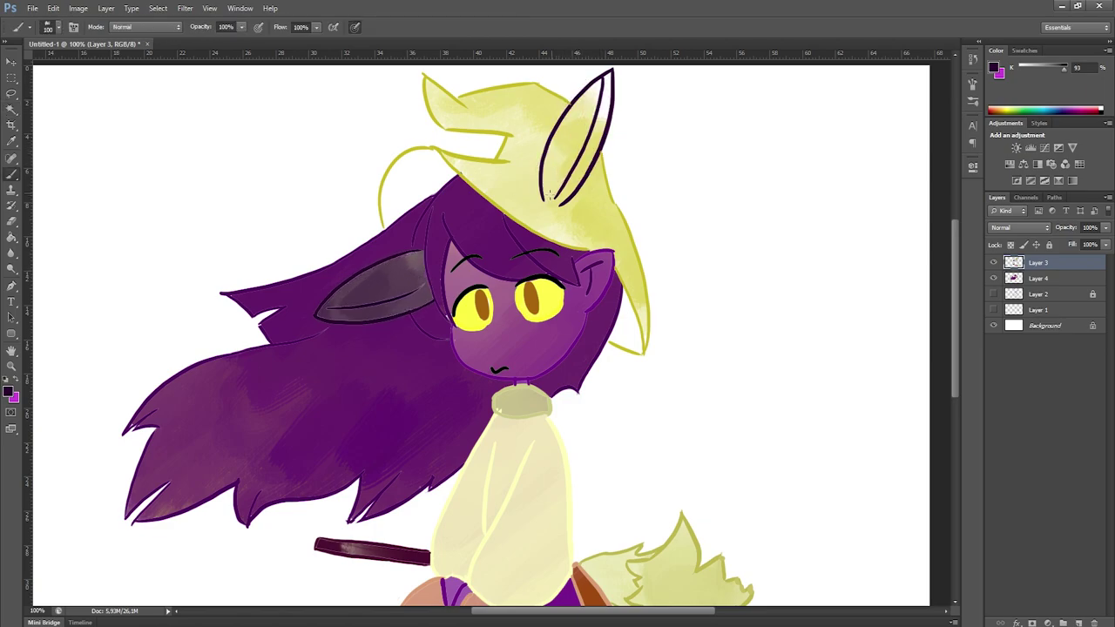
left_click_drag(551, 195, 562, 178)
key("w")
key("shift+w")
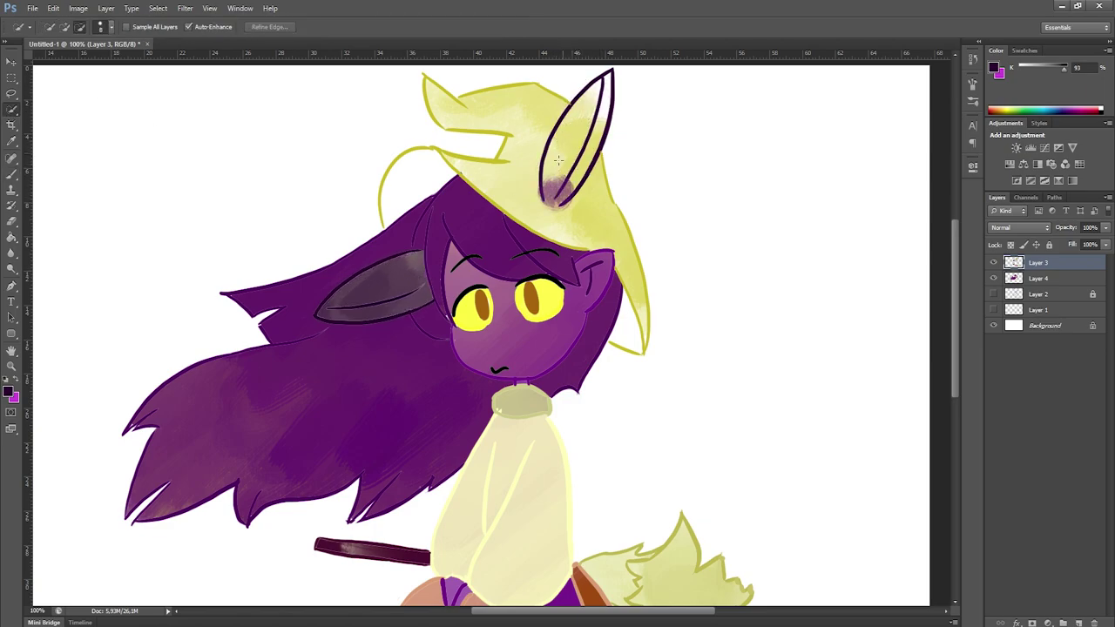
left_click(557, 155)
key("b")
left_click_drag(547, 193, 601, 87)
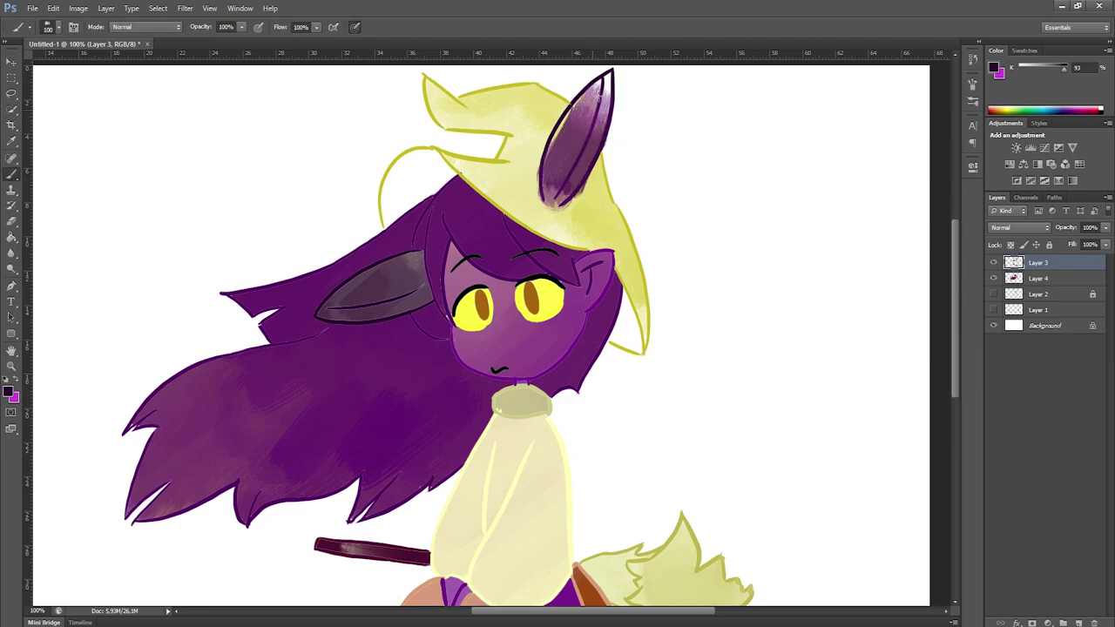
- Select the two empty hat-brim undersides beside the hair on Layer 4 and fill them with bright yellow
left_click(574, 207, "alt")
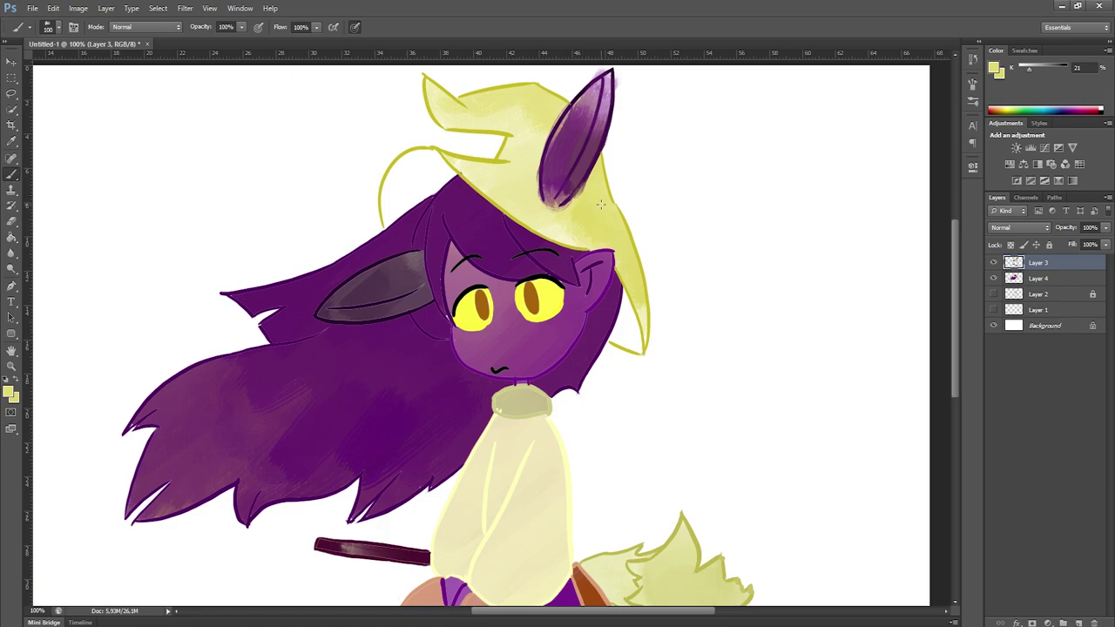
key("w")
key("alt+[")
key("b")
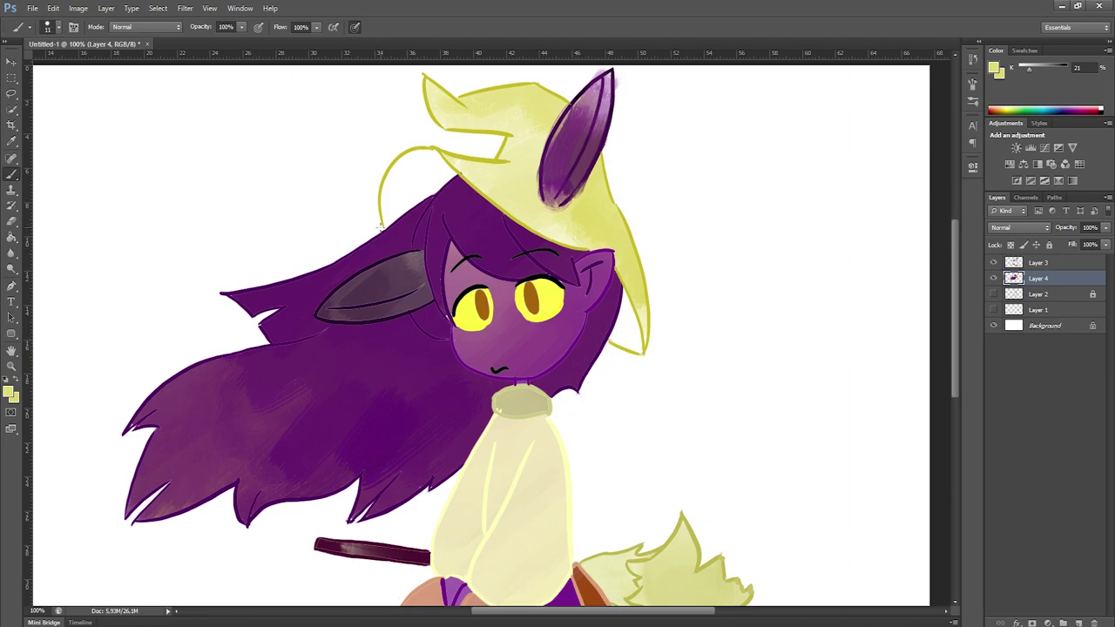
key("w")
key("shift+w")
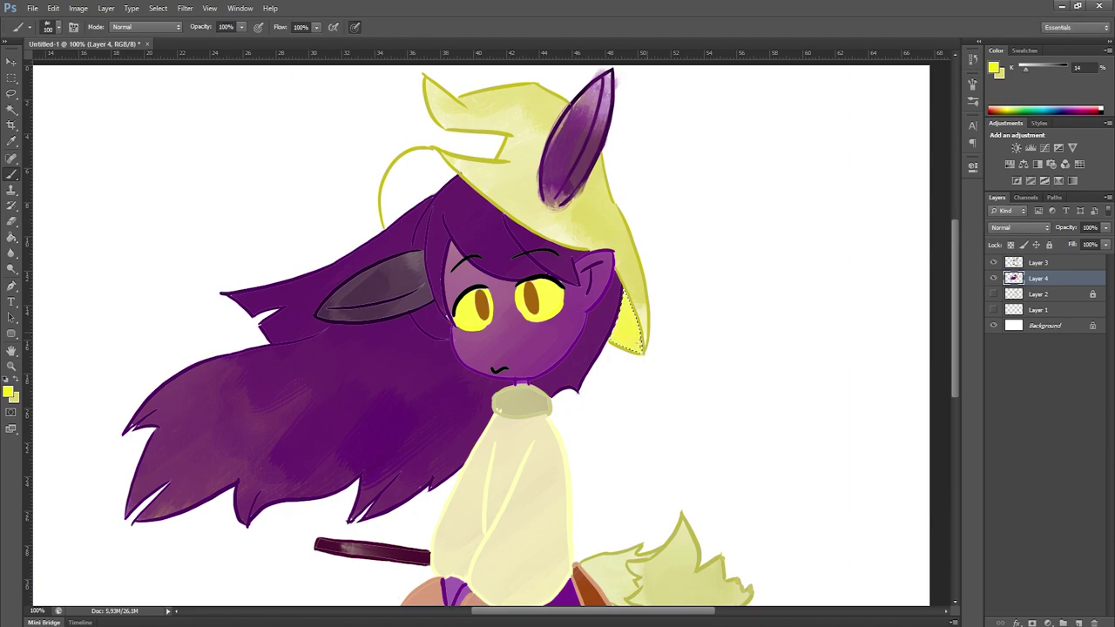
left_click(435, 179)
key("alt+BackSpace")
key("b")
- Add a Hue/Saturation adjustment with a fully white mask and clip it to Layer 4 to intensify the colours
key("ctrl+minus")
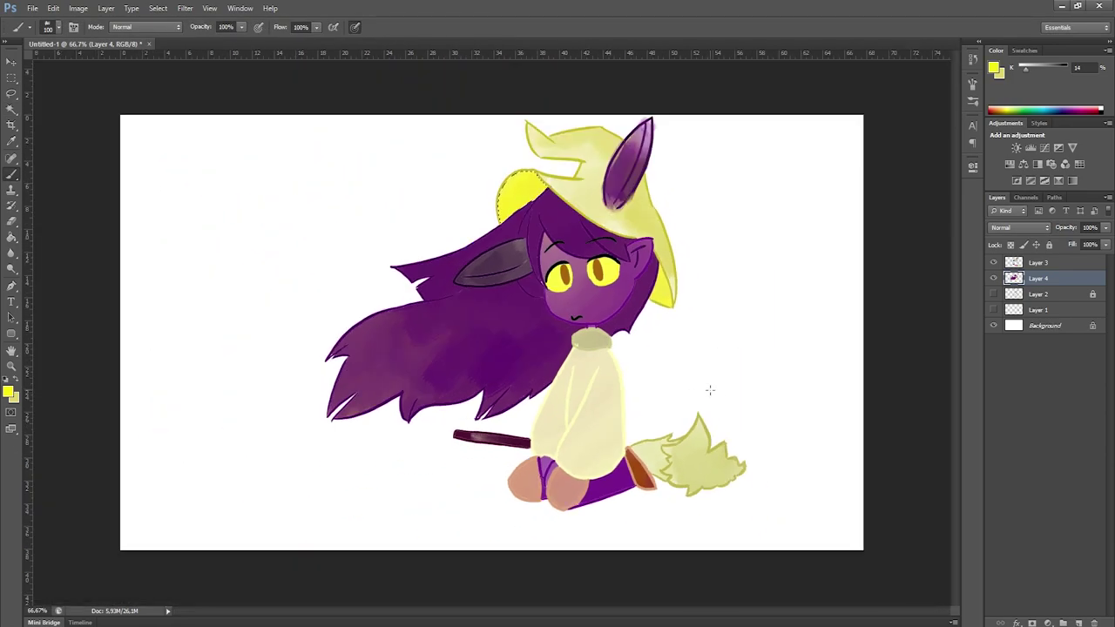
key("ctrl+0")
left_click(1008, 164)
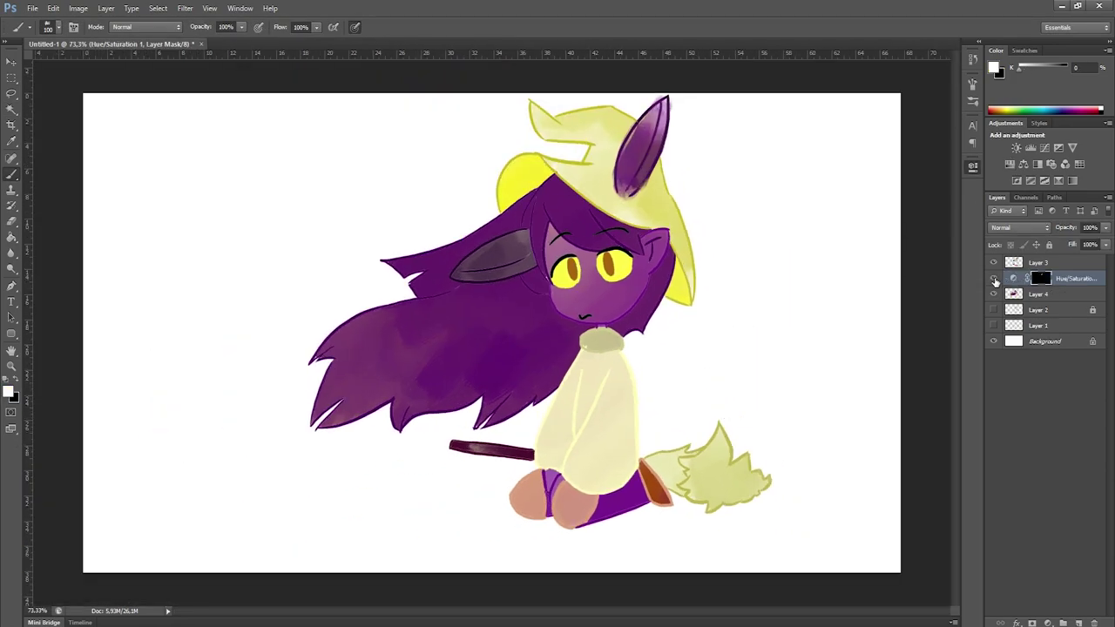
left_click(1041, 278)
key("d")
key("alt+BackSpace")
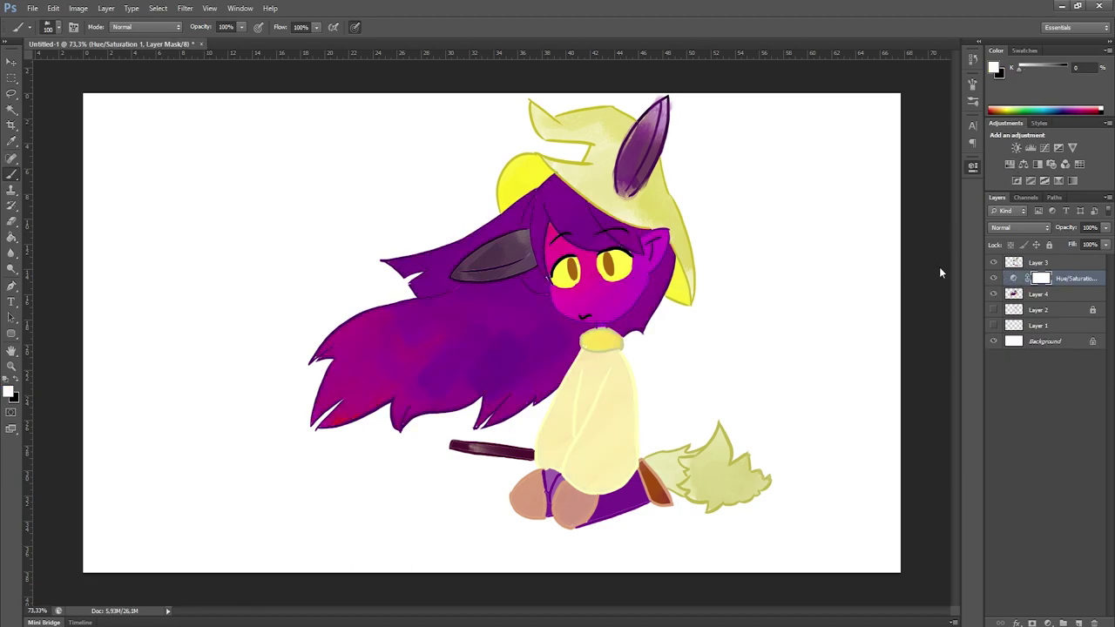
key("ctrl+alt+g")
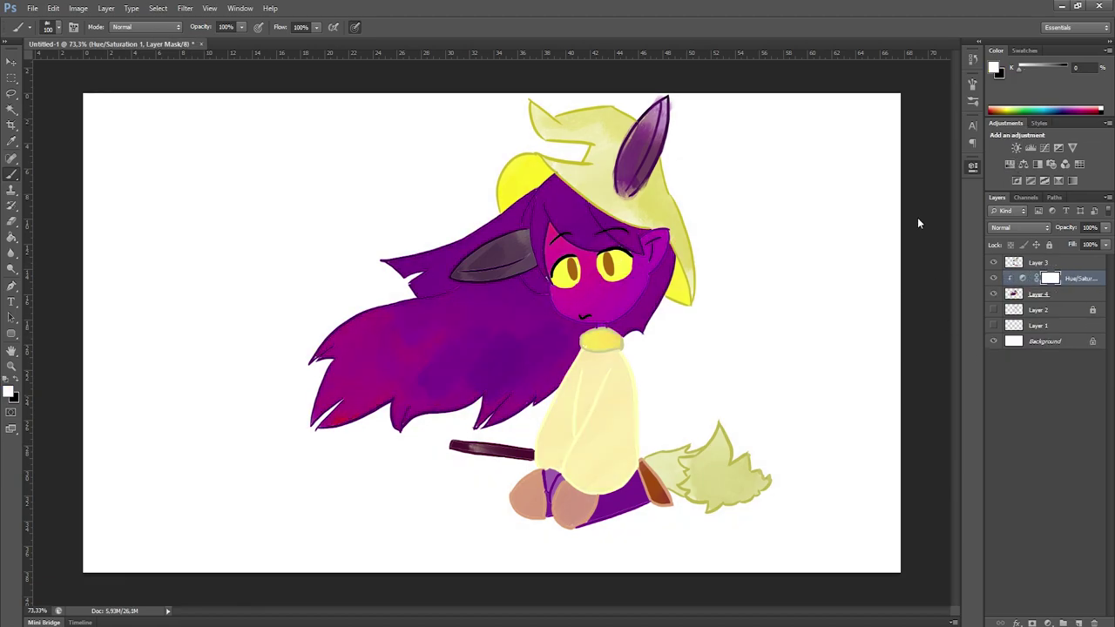
- Add a Brightness/Contrast adjustment and merge it together with the Hue/Saturation adjustment and Layer 4 into one layer
left_click(1016, 147)
key("ctrl+minus")
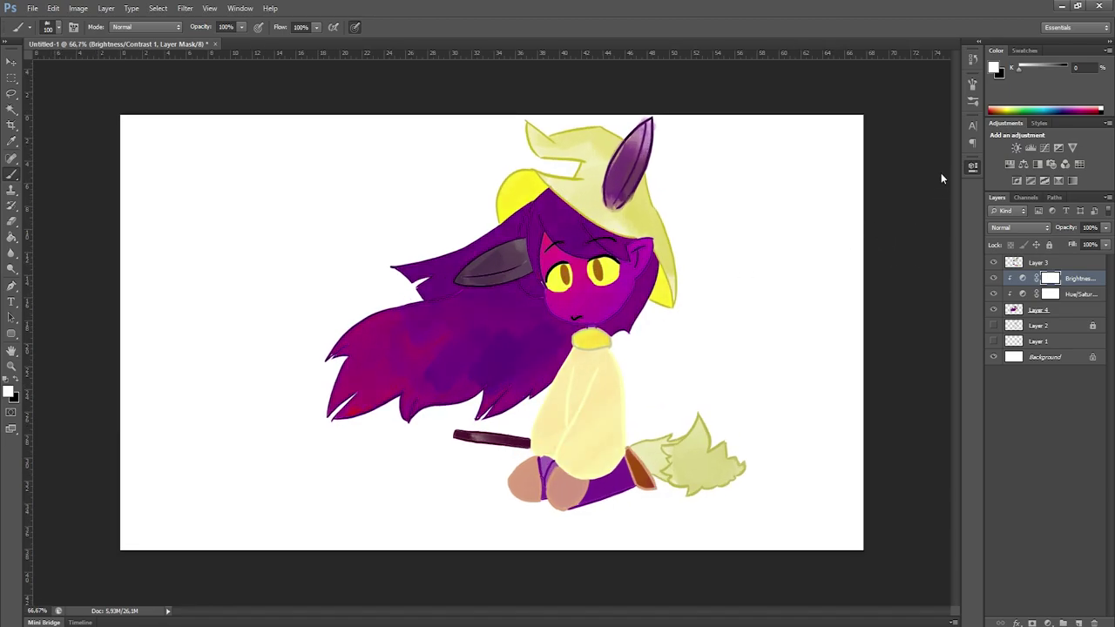
left_click(1036, 311, "shift")
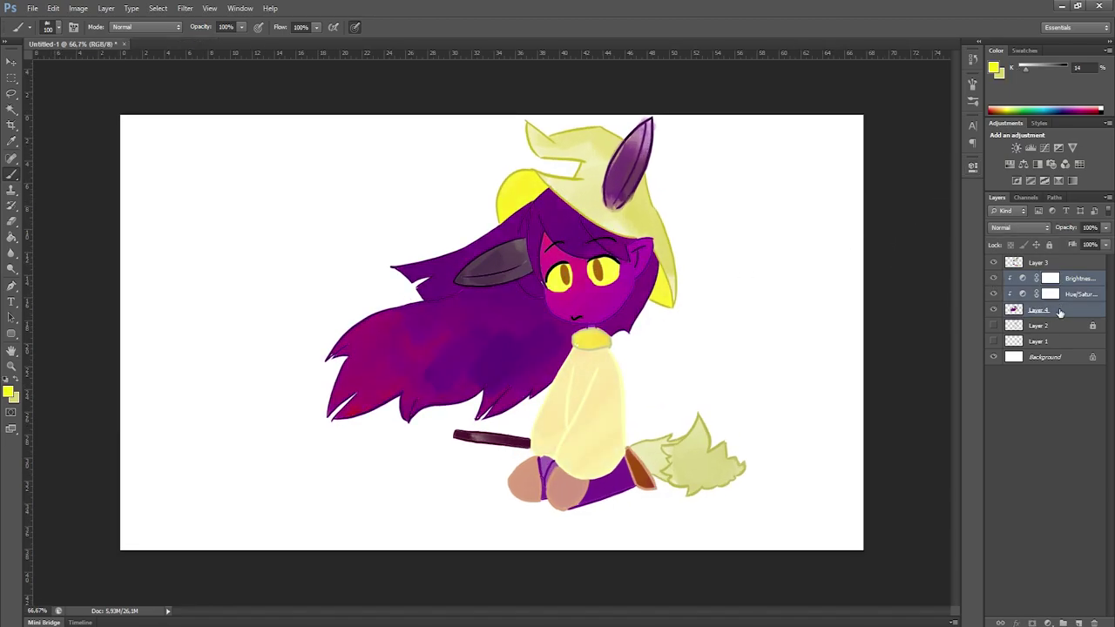
key("ctrl+e")
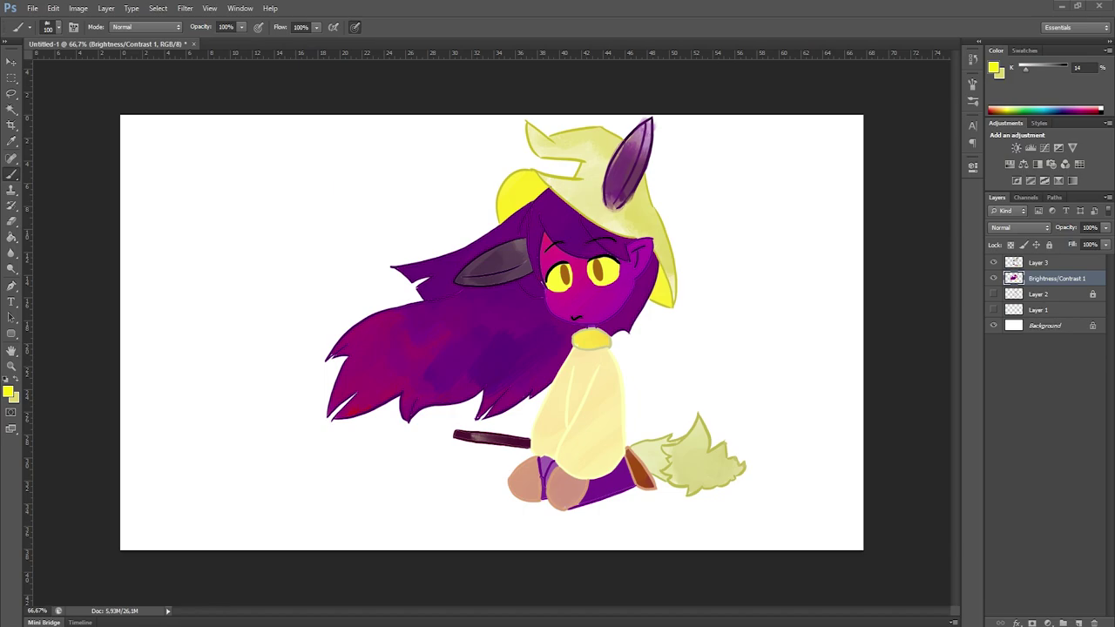
left_click(993, 278)
left_click(994, 277)
- Create a new layer and paint broad, loose light grey strokes in the empty background around the witch
key("ctrl+shift+alt+n")
key("i")
key("b")
left_click_drag(762, 313, 644, 374)
key("ctrl+z")
mouse_move(409, 139)
left_mouse_down()
mouse_move(348, 244)
mouse_move(470, 200)
left_mouse_up()
mouse_move(705, 292)
left_mouse_down()
mouse_move(784, 314)
mouse_move(670, 353)
left_mouse_up()
left_click_drag(462, 470, 396, 475)
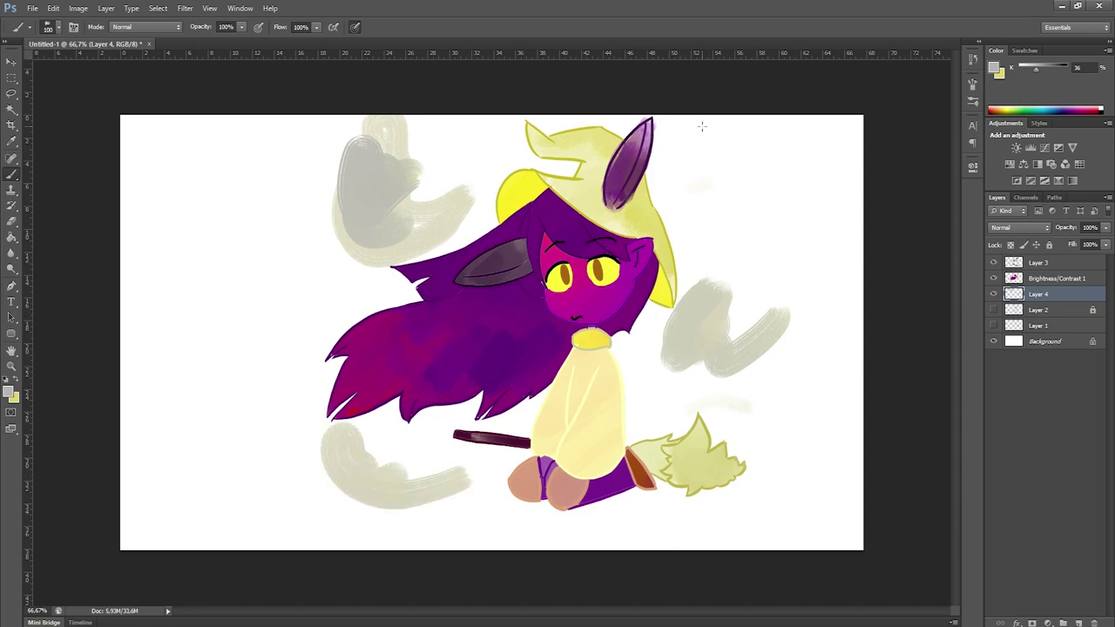
- Move the grey stroke layer above Brightness/Contrast 1 at 34% opacity and add more faint strokes around the witch
left_click_drag(1045, 285, 1045, 275)
mouse_move(1105, 228)
left_mouse_down()
mouse_move(1072, 251)
mouse_move(1109, 236)
left_mouse_up()
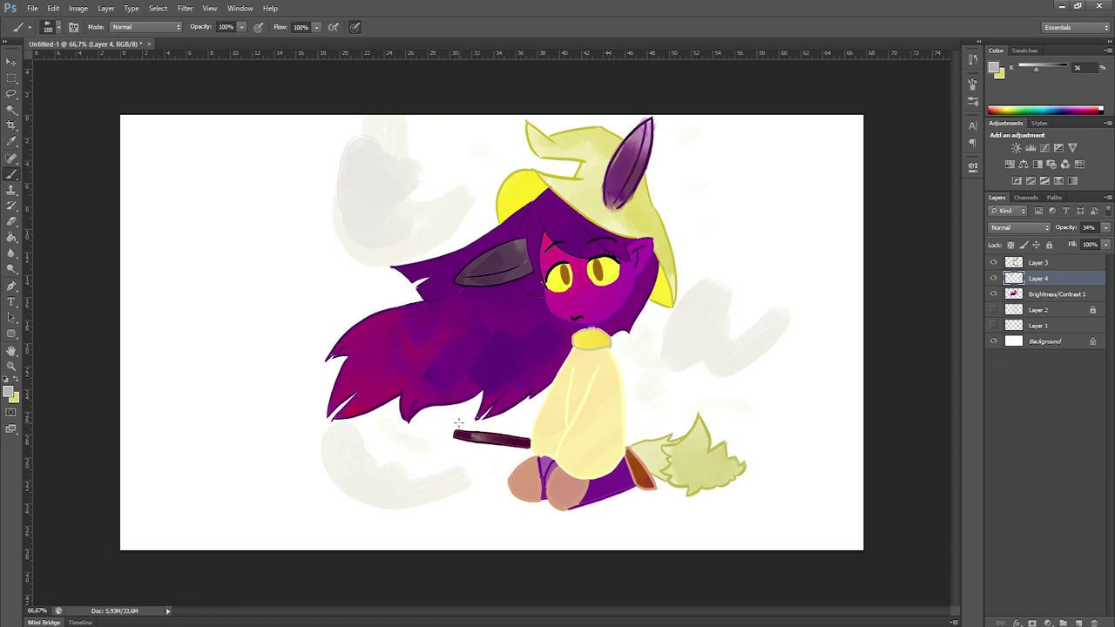
left_click_drag(332, 288, 467, 481)
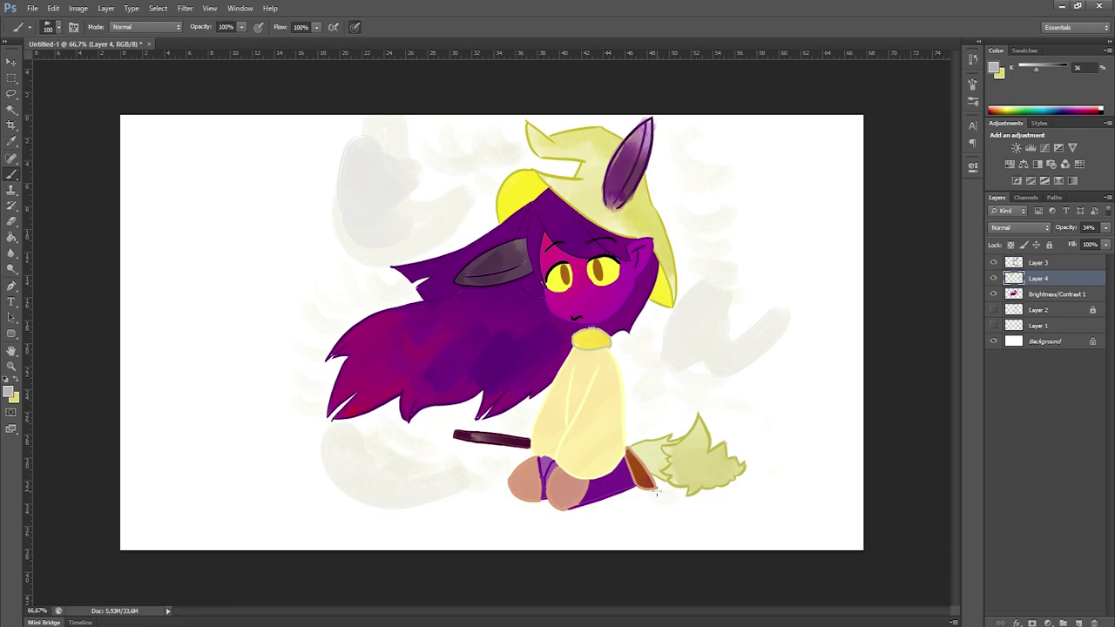
- Convert the locked background into a regular layer and give it a bright yellow Color Overlay
key("alt+bracketleft")
key("alt+bracketleft")
key("alt+bracketleft")
key("alt+bracketleft")
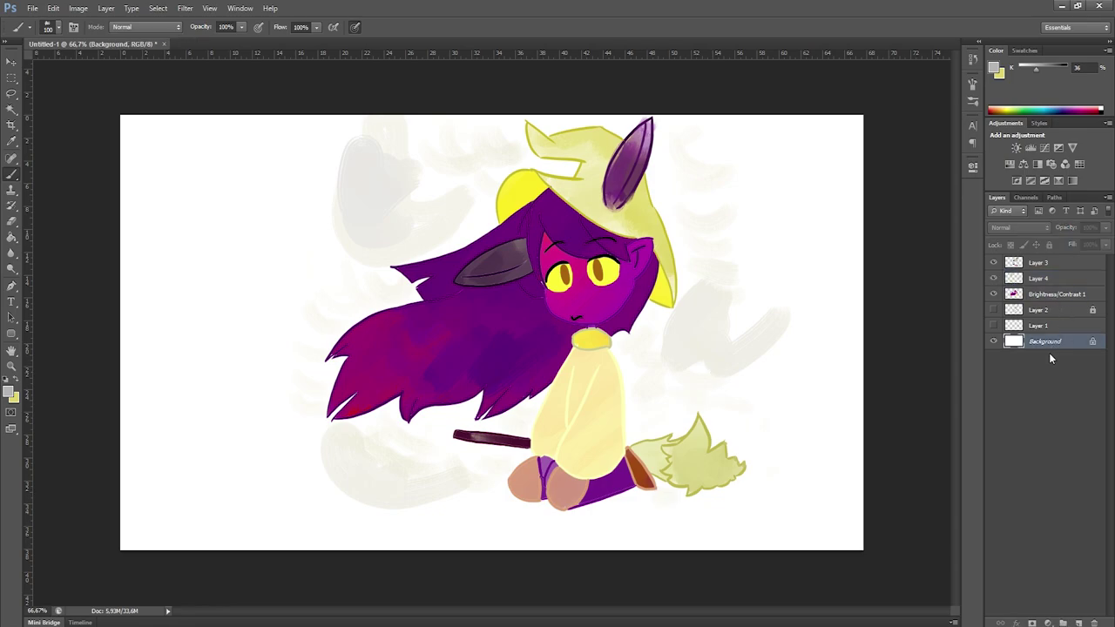
key("alt+BackSpace")
key("ctrl+BackSpace")
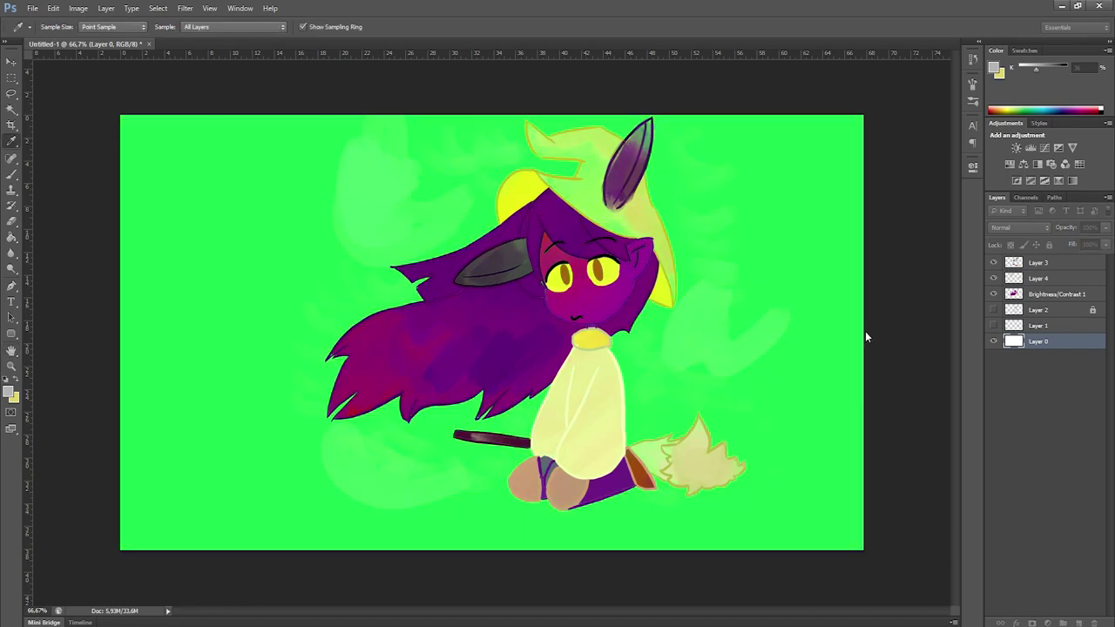
key("Return")
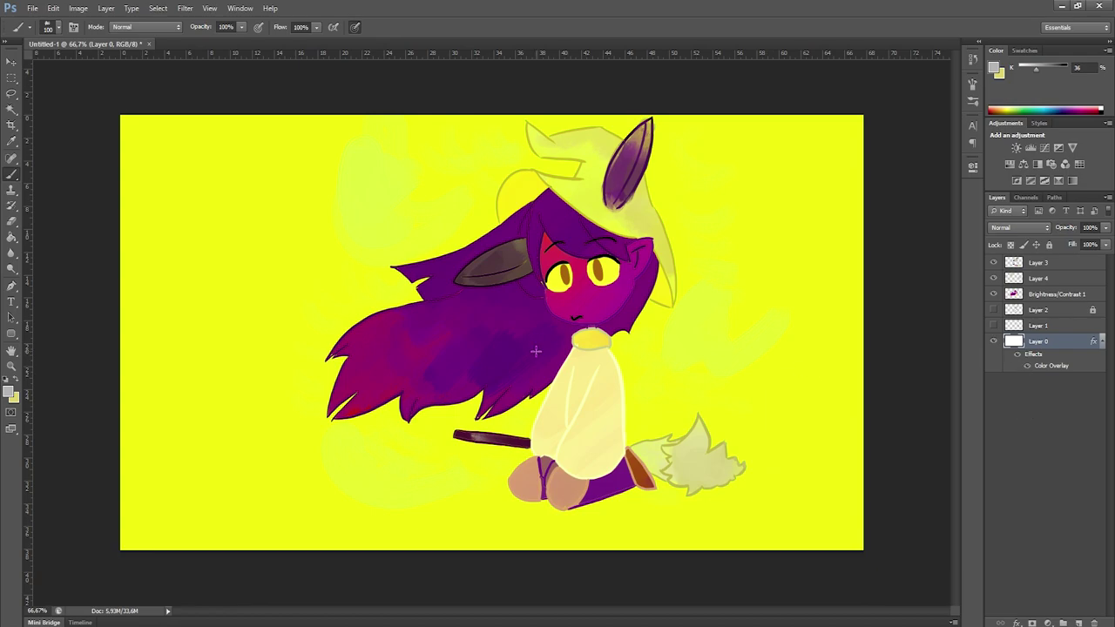
- Create a new layer clipped to Brightness/Contrast 1 and paint a soft blush on both cheeks
scroll(575, 292, "up", 2)
key("alt+bracketright")
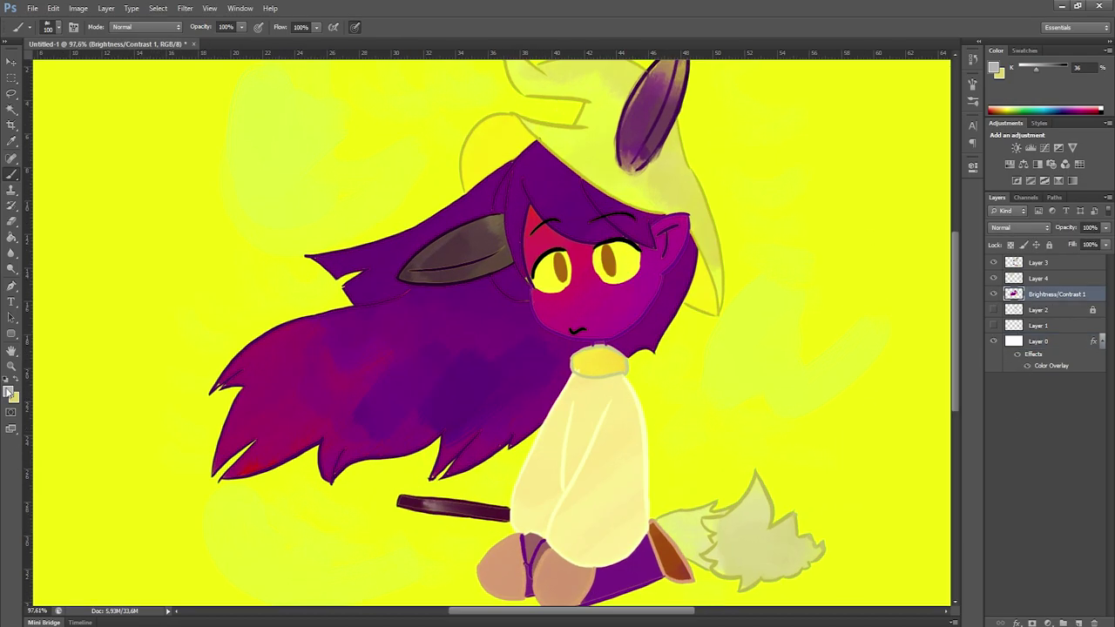
key("ctrl+shift+alt+n")
left_click(1045, 302, "alt")
left_click_drag(618, 298, 622, 294)
left_click_drag(540, 309, 558, 302)
- Set up a white 15 px brush and try dabbing highlights onto both eyes on the blush layer
key("i")
left_click(904, 256)
key("b")
key("bracketleft")
key("bracketleft")
key("bracketleft")
key("bracketleft")
key("bracketleft")
key("bracketleft")
left_click(542, 266)
left_click(610, 266)
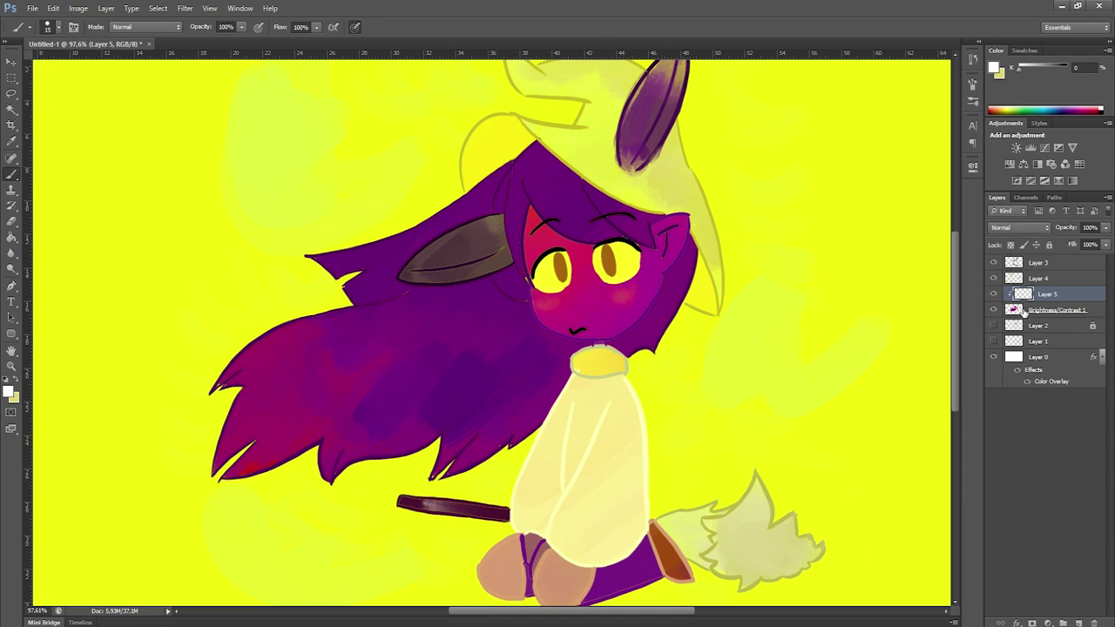
- Add a new layer clipped to Layer 3 and paint small white highlights in both eyes
left_click(994, 311)
left_click(994, 311)
key("alt+bracketright")
key("alt+bracketright")
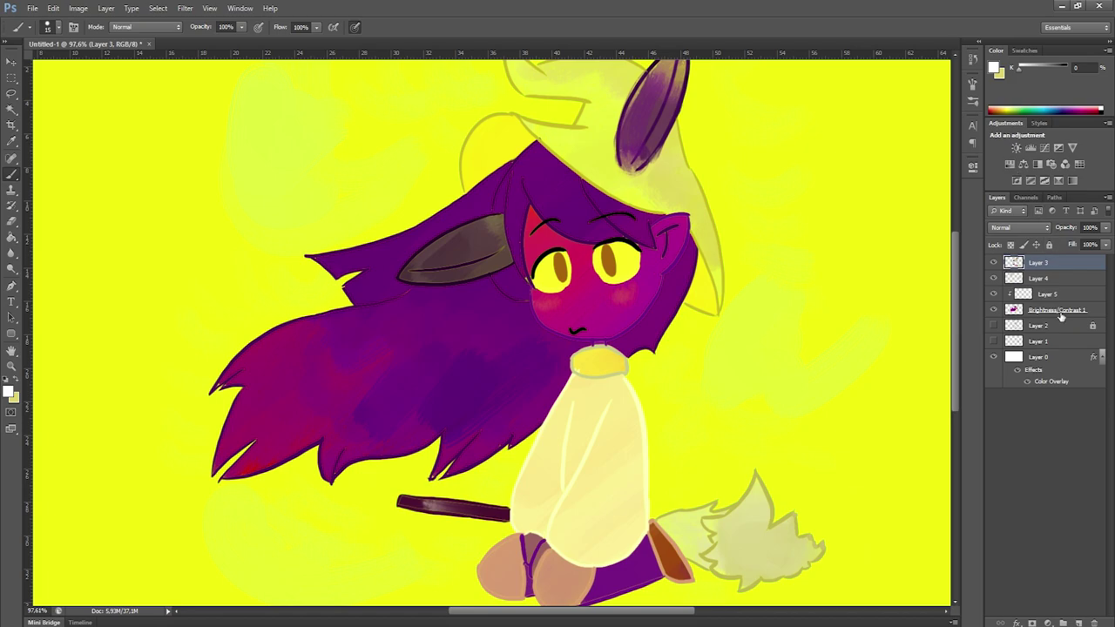
left_click(1078, 623)
left_click(994, 279)
left_click(994, 279)
key("ctrl+alt+g")
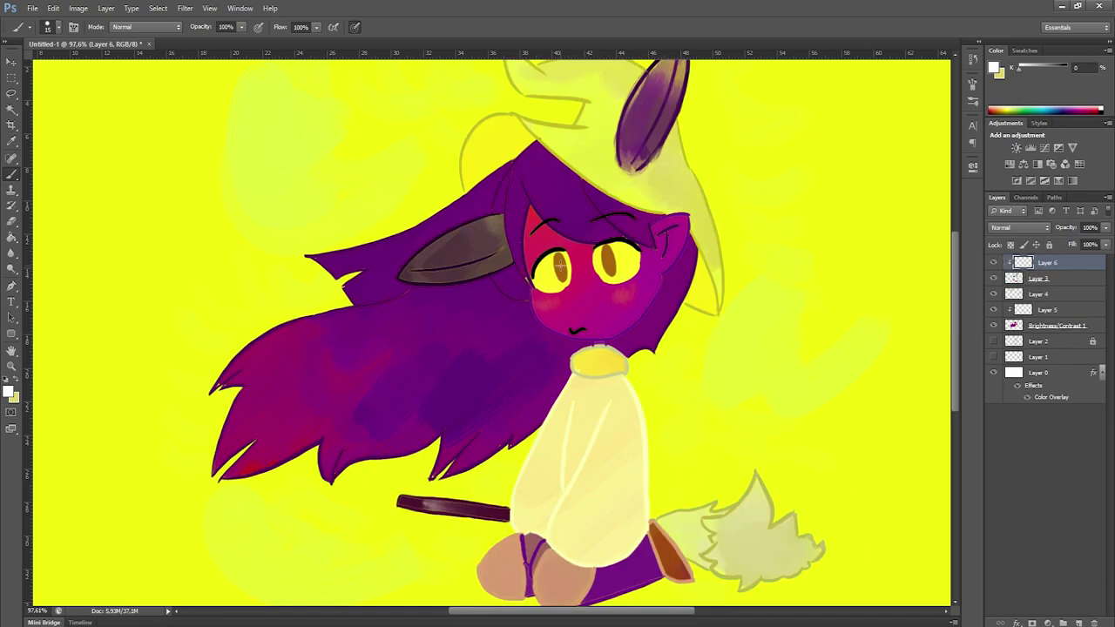
key("alt+bracketleft")
key("alt+bracketleft")
key("alt+bracketleft")
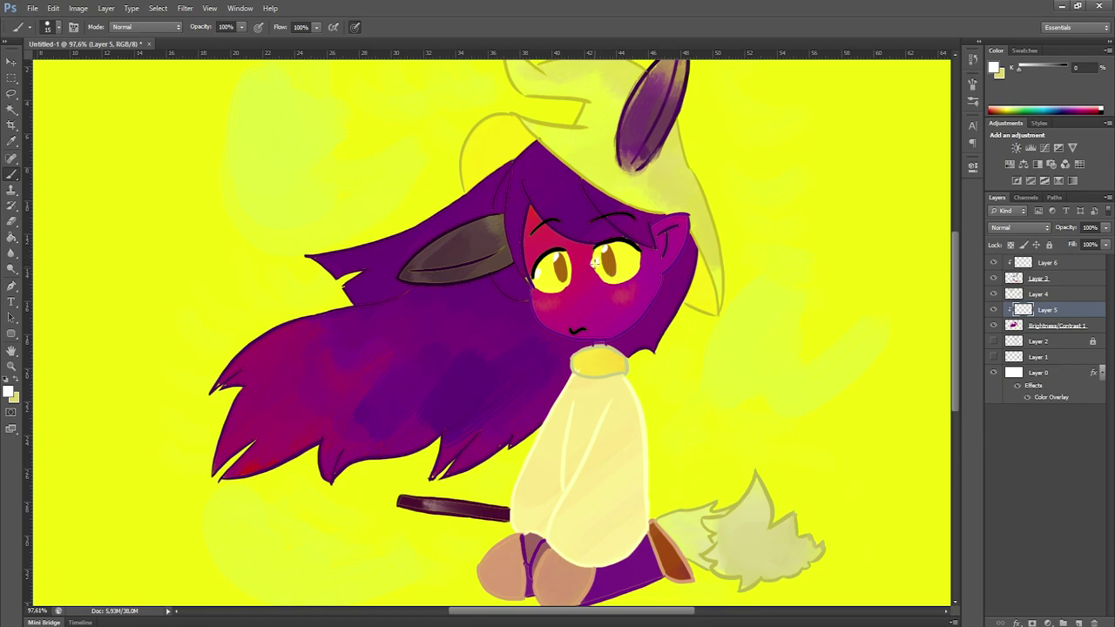
- Pick a dark red and paint narrow pupils inside the brown irises of both eyes on Layer 3
key("alt+bracketright")
key("alt+bracketright")
key("alt+bracketright")
key("alt+bracketleft")
key("alt+bracketleft")
key("alt+bracketleft")
key("alt+bracketright")
key("alt+bracketright")
left_click(607, 272, "alt")
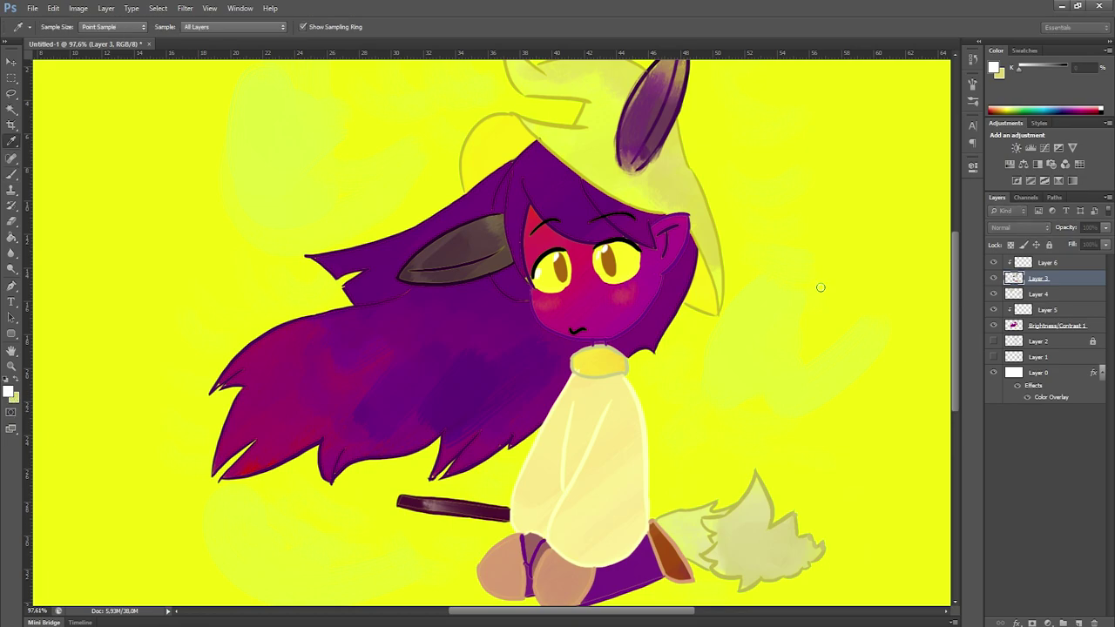
key("alt+bracketleft")
key("alt+bracketleft")
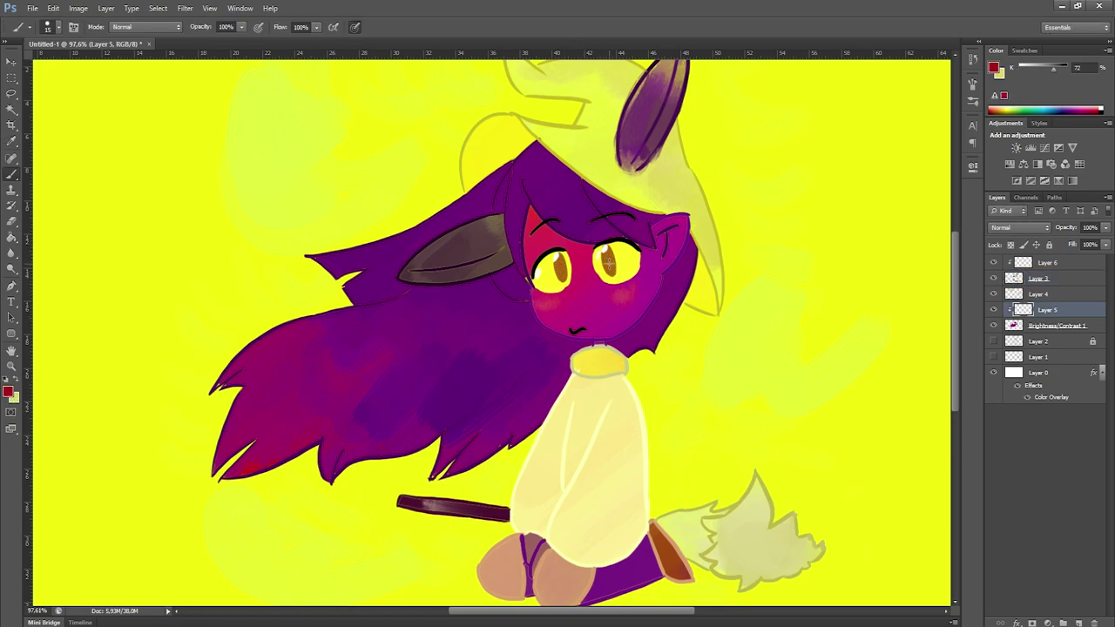
key("alt+bracketleft")
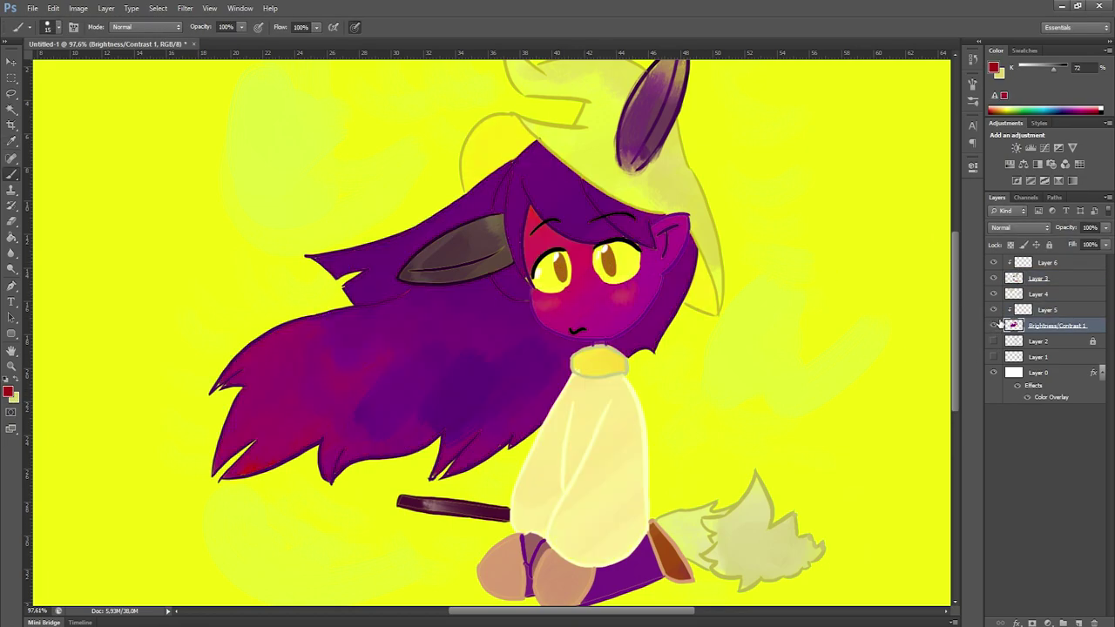
key("alt+bracketright")
key("alt+bracketright")
key("alt+bracketright")
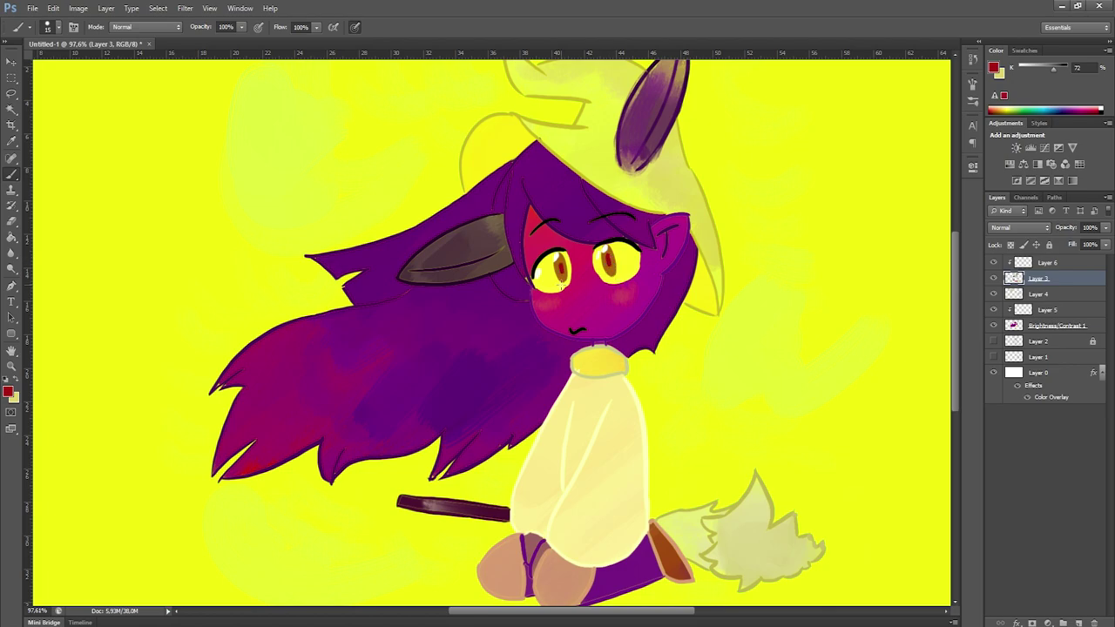
- Sample the hair's purple beside the face and make the Brightness/Contrast 1 layer active
scroll(499, 275, "down", 2)
scroll(500, 276, "up", 5)
left_click(500, 275, "alt")
left_click(994, 278)
key("alt+bracketleft")
key("alt+bracketleft")
key("alt+bracketleft")
scroll(540, 270, "down", 2)
scroll(774, 148, "down", 3)
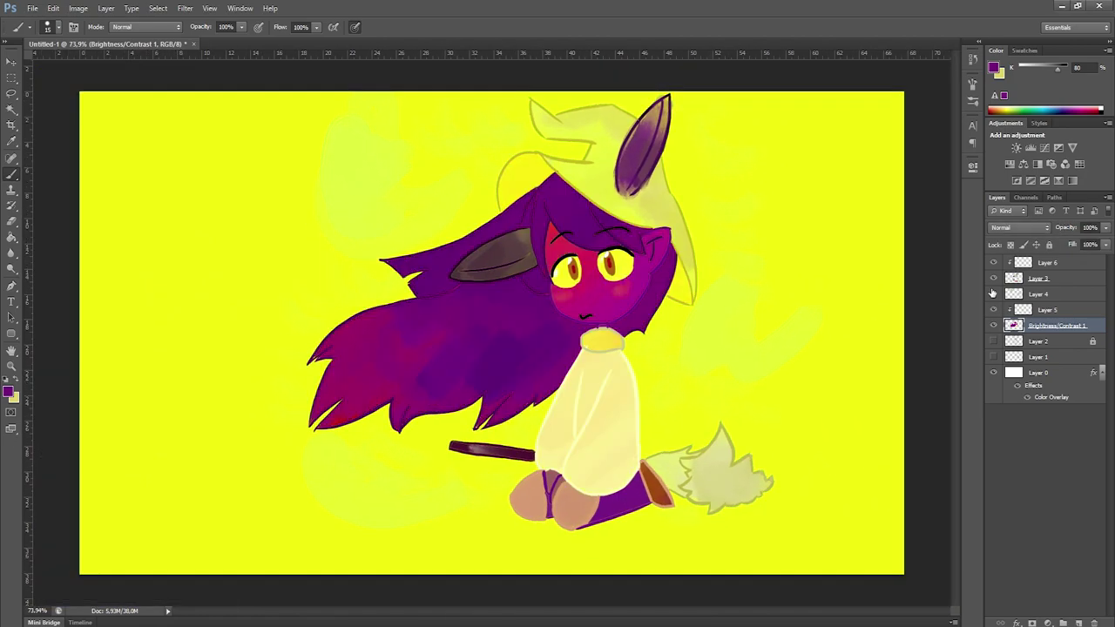
- Add a new empty layer at the top of the layer stack for the lettering
key("space")
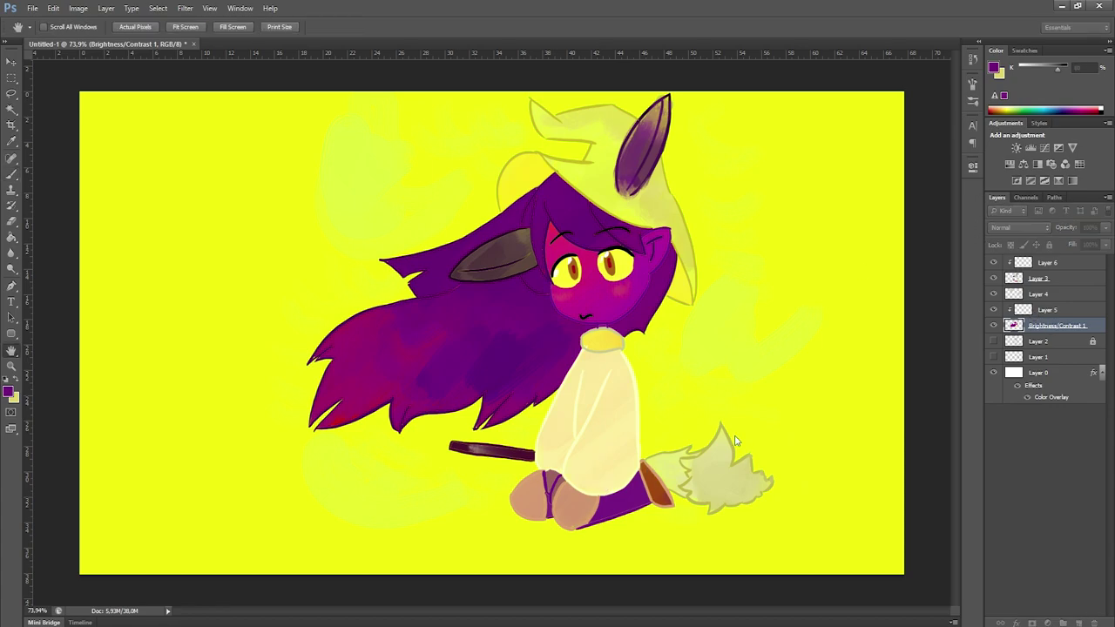
key("i")
key("b")
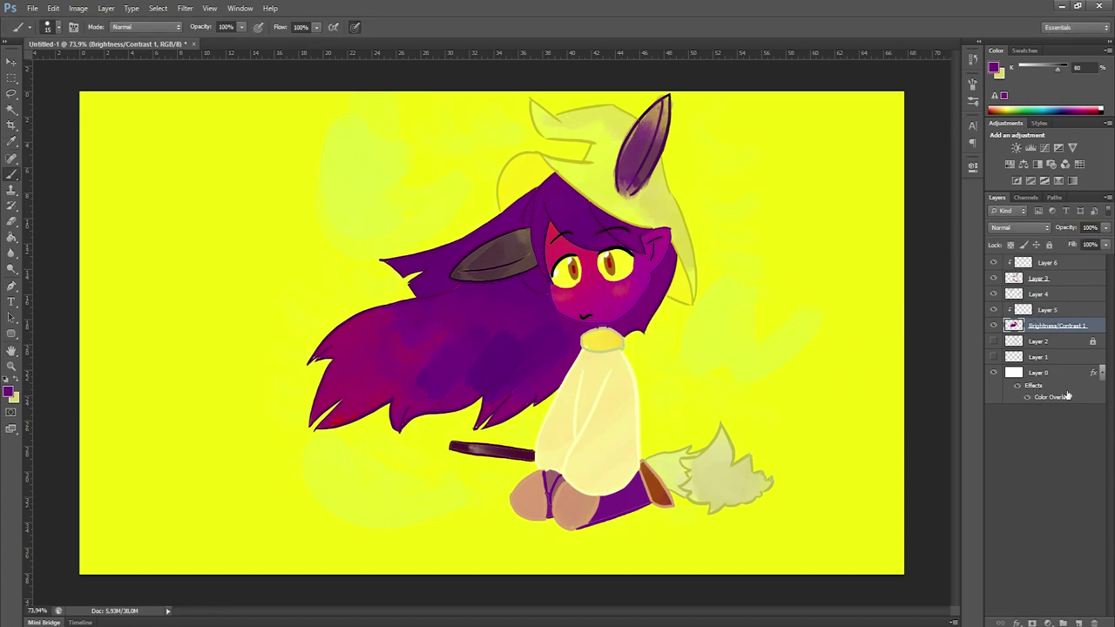
key("ctrl+shift+alt+n")
key("i")
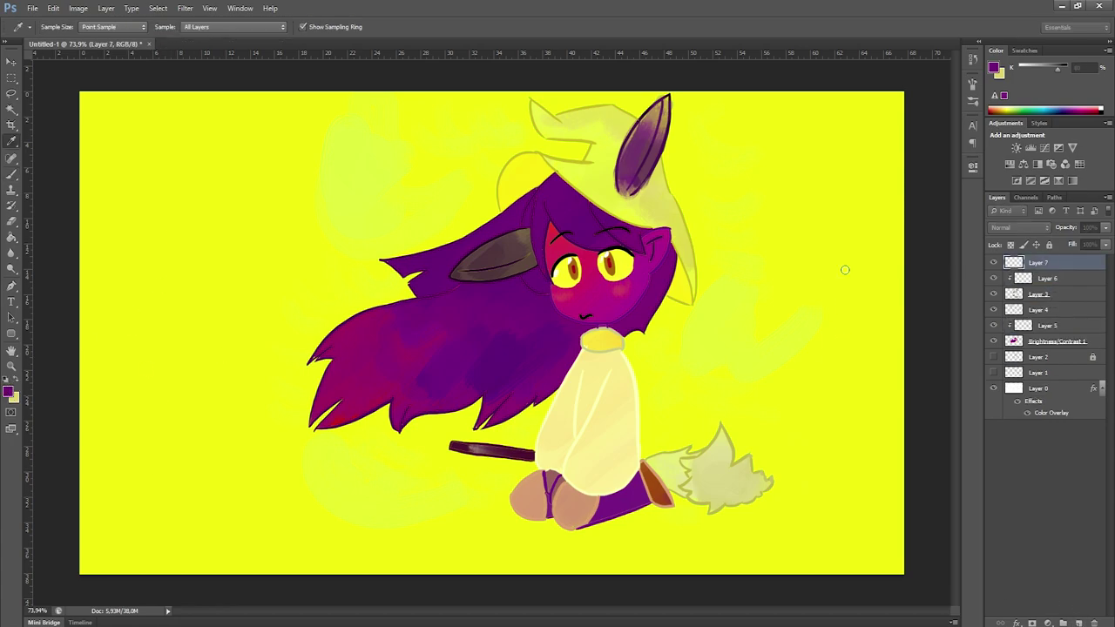
key("b")
left_click(679, 344, "alt")
left_click(137, 174)
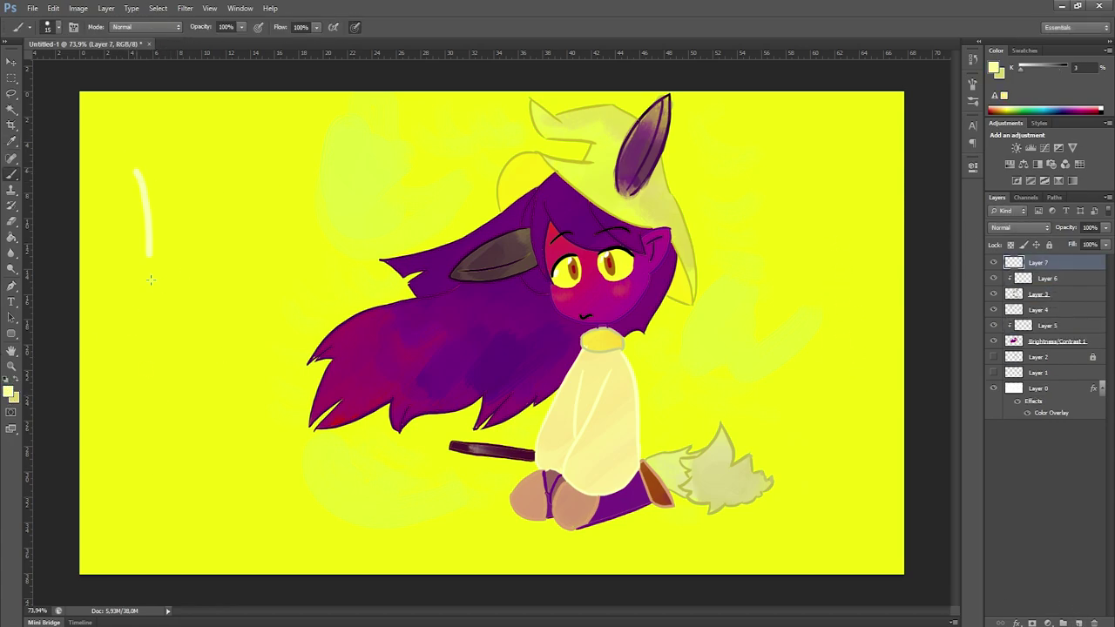
key("bracketright")
key("bracketright")
key("bracketright")
key("bracketright")
key("bracketright")
key("bracketright")
key("bracketright")
key("bracketright")
key("bracketright")
key("x")
mouse_move(110, 216)
left_mouse_down()
mouse_move(113, 260)
mouse_move(138, 250)
left_mouse_up()
key("ctrl+alt+z")
key("ctrl+alt+z")
- Set a white 21 px brush and hand-letter the artist's first name in slanted capitals in the canvas's upper-left area
key("bracketleft")
key("bracketleft")
key("bracketleft")
key("bracketleft")
key("bracketleft")
key("bracketleft")
key("bracketleft")
key("bracketleft")
mouse_move(122, 196)
left_mouse_down()
mouse_move(114, 232)
mouse_move(124, 191)
mouse_move(152, 222)
left_mouse_up()
left_click_drag(133, 207, 147, 204)
left_click_drag(132, 187, 165, 166)
mouse_move(166, 165)
left_mouse_down()
mouse_move(179, 209)
mouse_move(207, 150)
mouse_move(217, 184)
left_mouse_up()
left_click_drag(225, 131, 249, 173)
mouse_move(161, 249)
left_mouse_down()
mouse_move(155, 278)
mouse_move(174, 255)
left_mouse_up()
- Hand-letter the artist's surname in white slanted capitals directly below the first name
key("z")
left_click(131, 255, "alt")
key("b")
left_click_drag(168, 218, 164, 283)
mouse_move(166, 253)
left_mouse_down()
mouse_move(194, 250)
mouse_move(186, 272)
left_mouse_up()
key("ctrl+alt+z")
left_click_drag(198, 262, 250, 167)
mouse_move(279, 157)
left_mouse_down()
mouse_move(268, 218)
mouse_move(317, 181)
left_mouse_up()
key("ctrl+alt+z")
key("ctrl+alt+z")
- Draw a slanted white underline beneath the artist's name and hand-letter "Scribbs" below it
left_click_drag(115, 331, 353, 211)
scroll(270, 302, "down", 3)
scroll(311, 349, "up", 4)
left_click_drag(188, 273, 150, 343)
mouse_move(209, 287)
left_mouse_down()
mouse_move(204, 310)
mouse_move(229, 272)
left_mouse_up()
left_click_drag(234, 292, 232, 266)
mouse_move(241, 220)
left_mouse_down()
mouse_move(258, 277)
mouse_move(284, 261)
left_mouse_up()
key("ctrl+minus")
key("ctrl+minus")
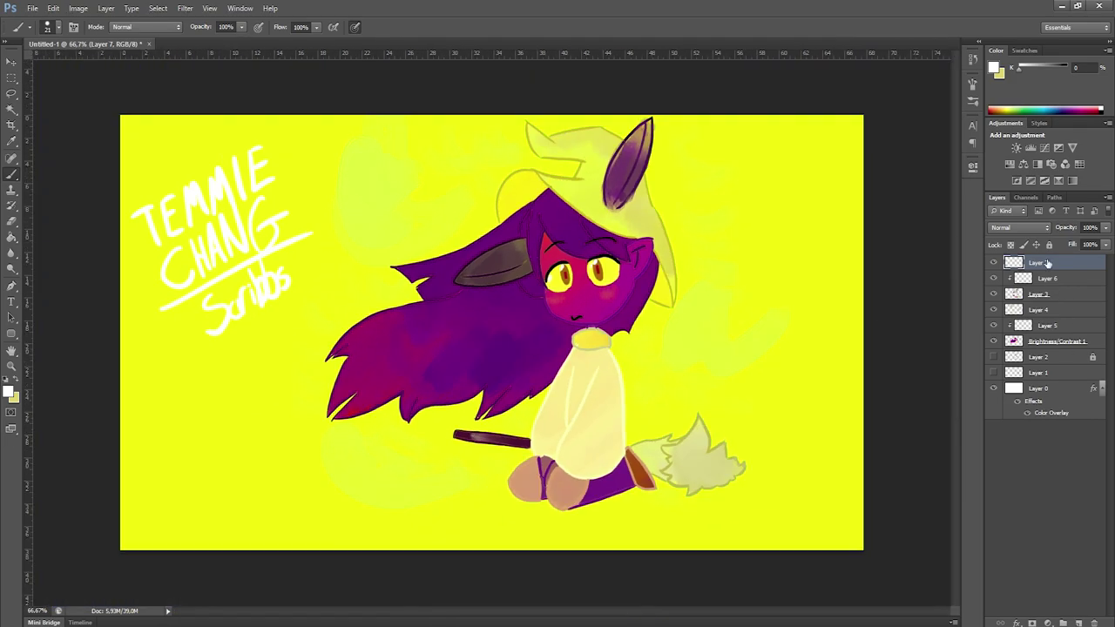
key("h")
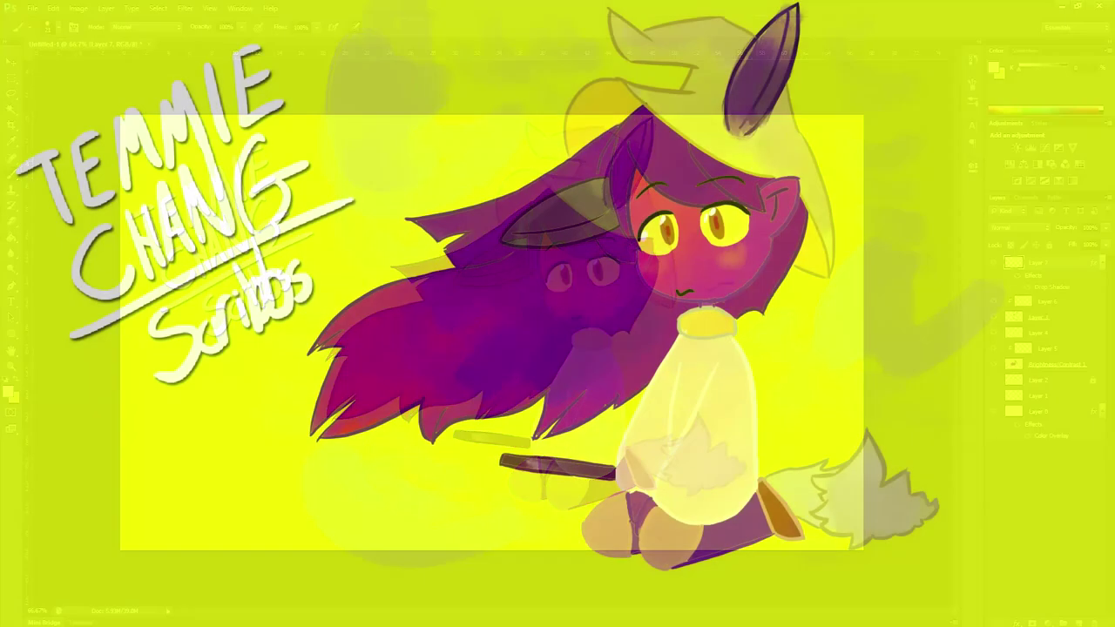